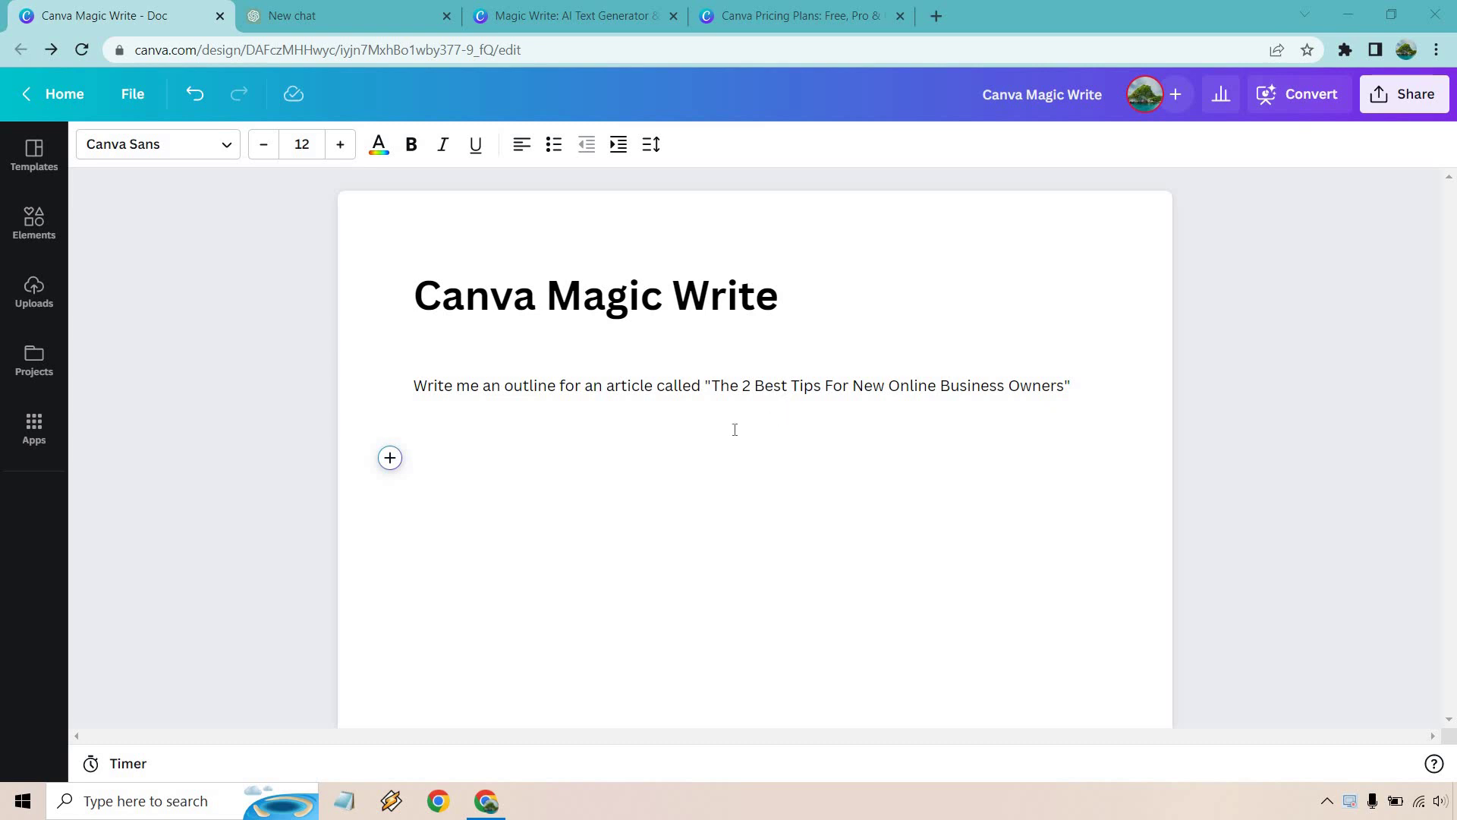
Step: Start a Magic Write request on the empty line below the prompt, then dismiss it
click(529, 461)
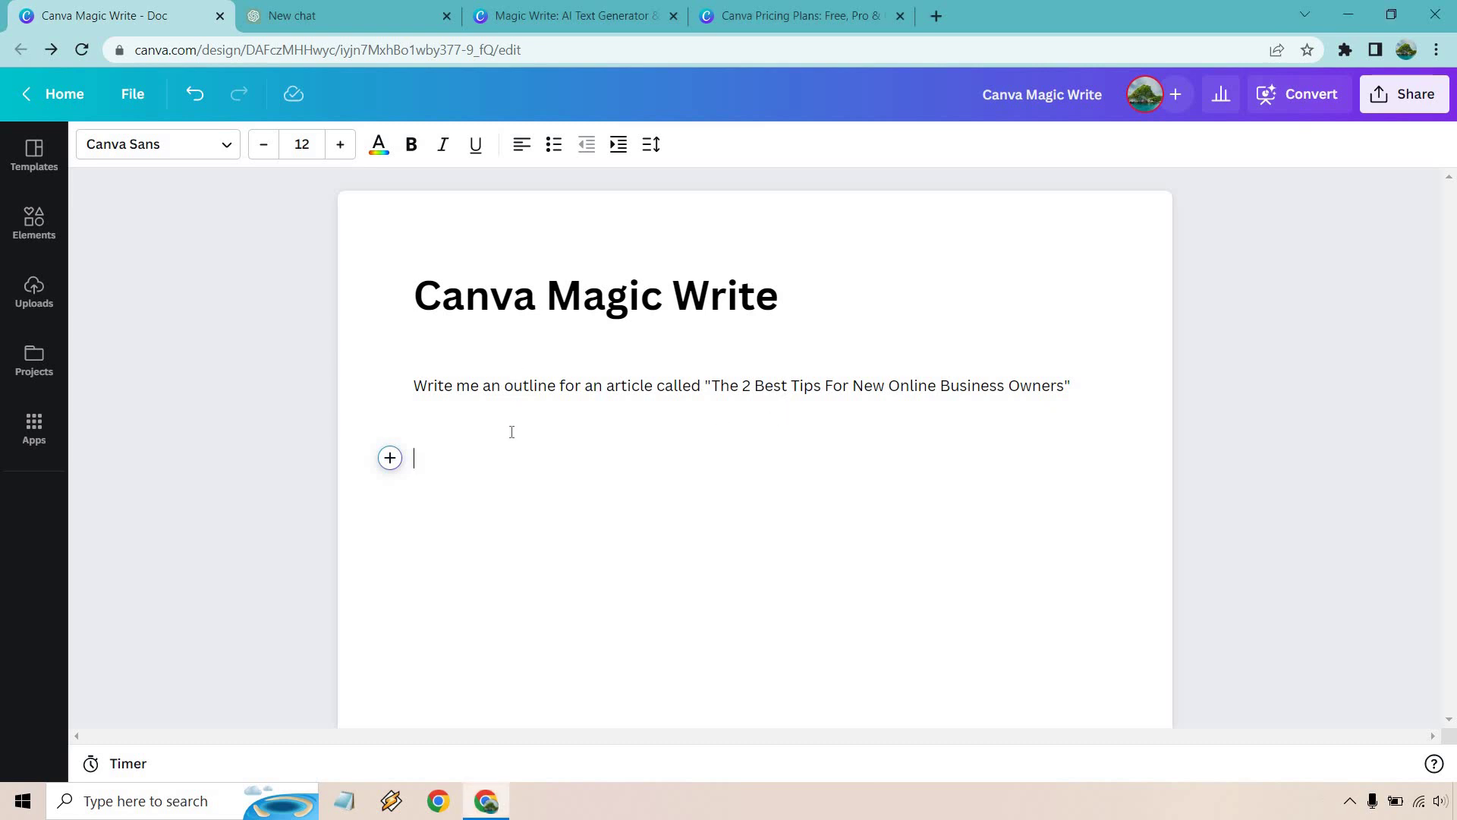
click(390, 457)
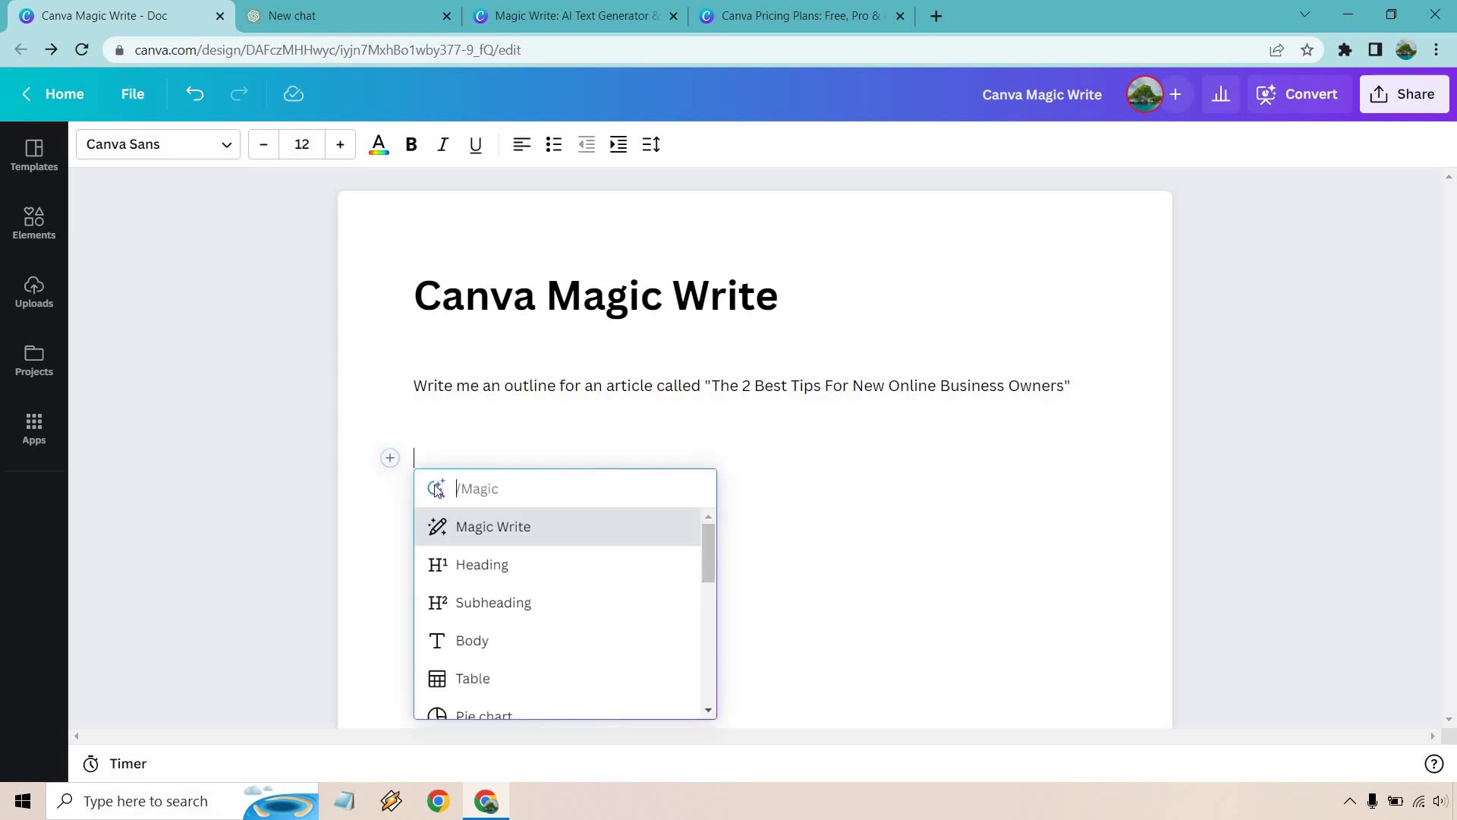
click(478, 537)
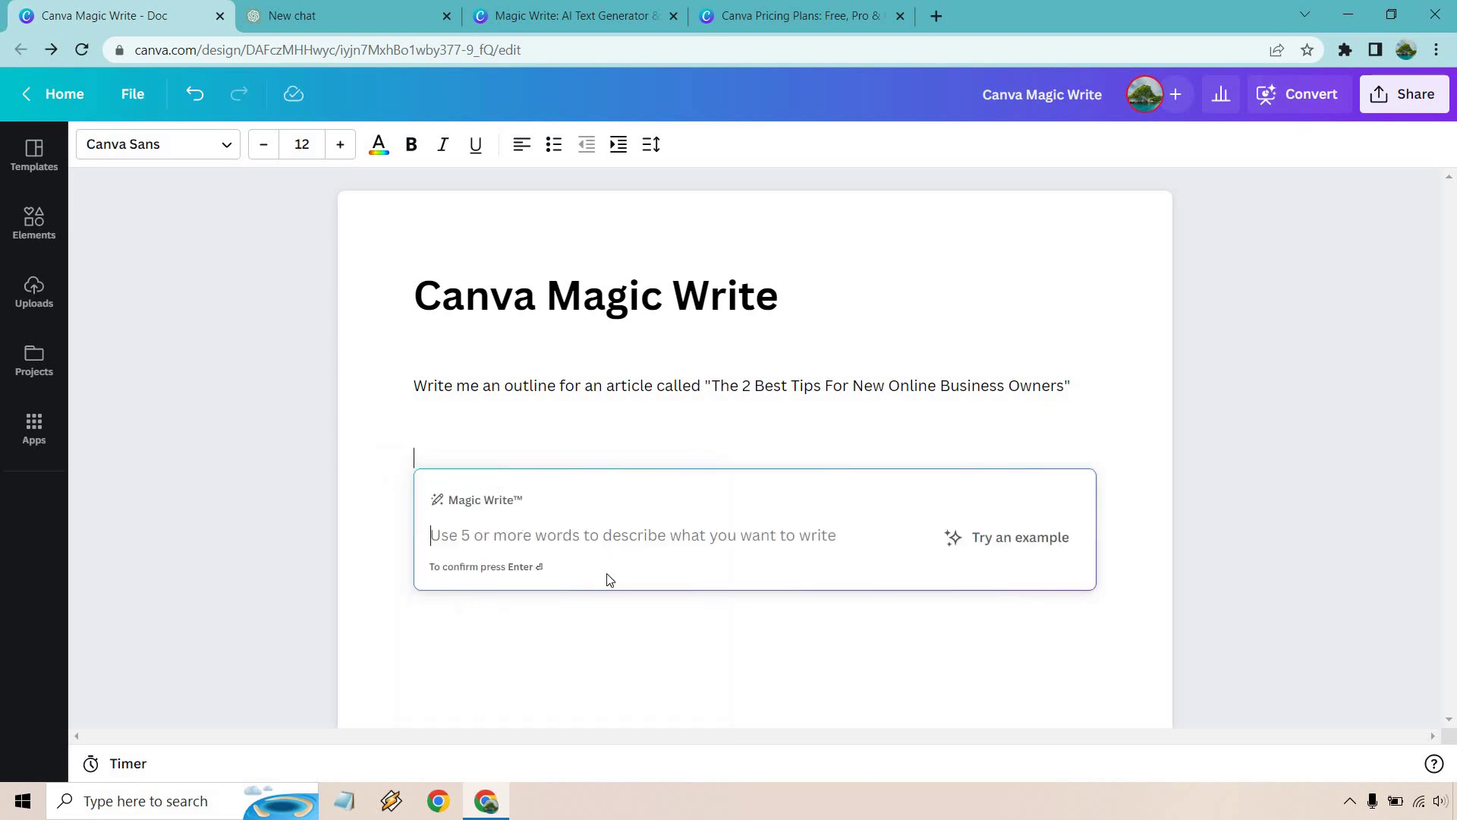
click(697, 633)
Step: Turn the outline prompt into a Magic Write request and generate the four-part outline
drag(1081, 378, 413, 387)
click(390, 384)
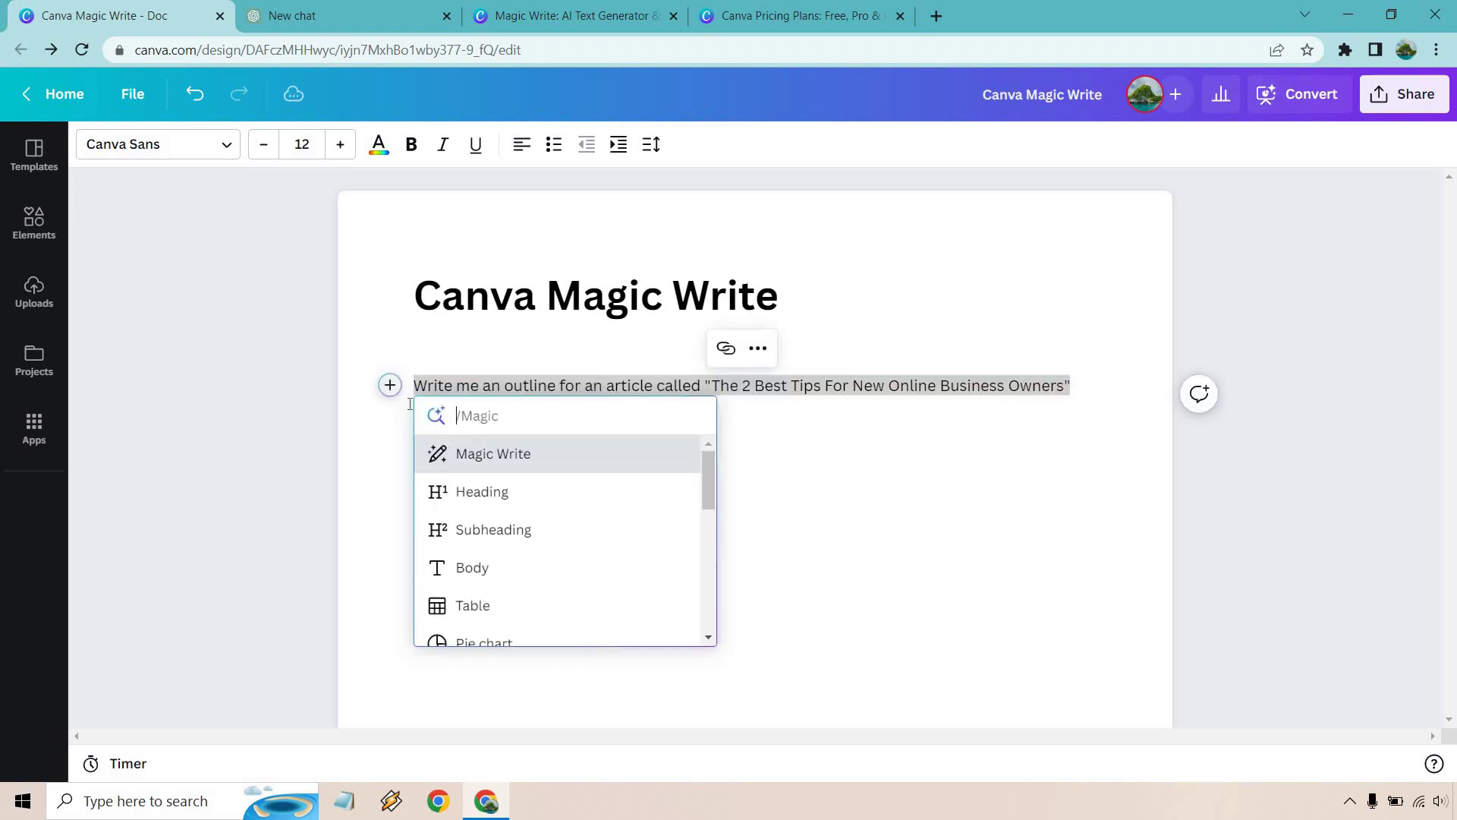
click(465, 455)
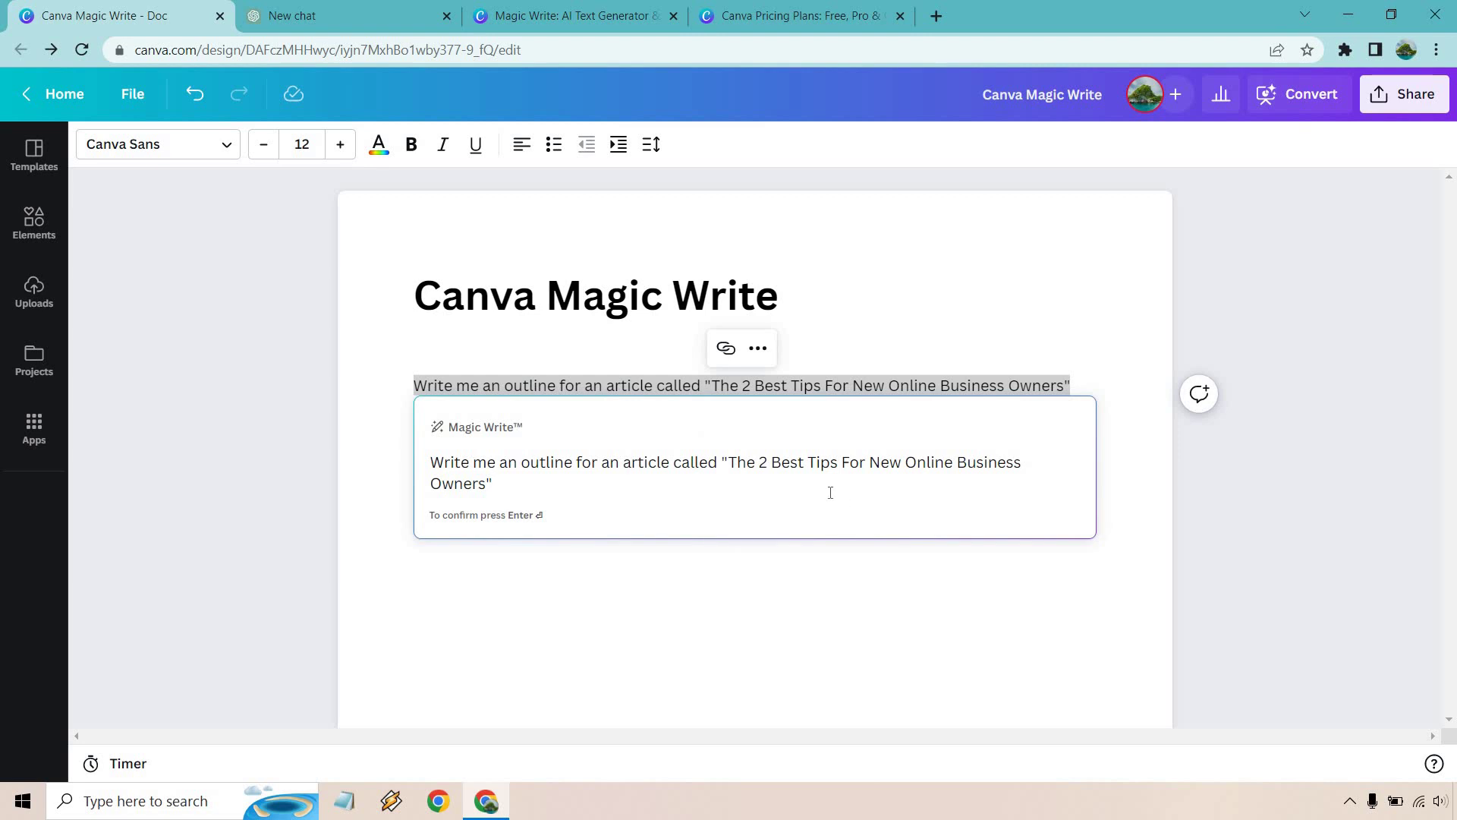
key(Return)
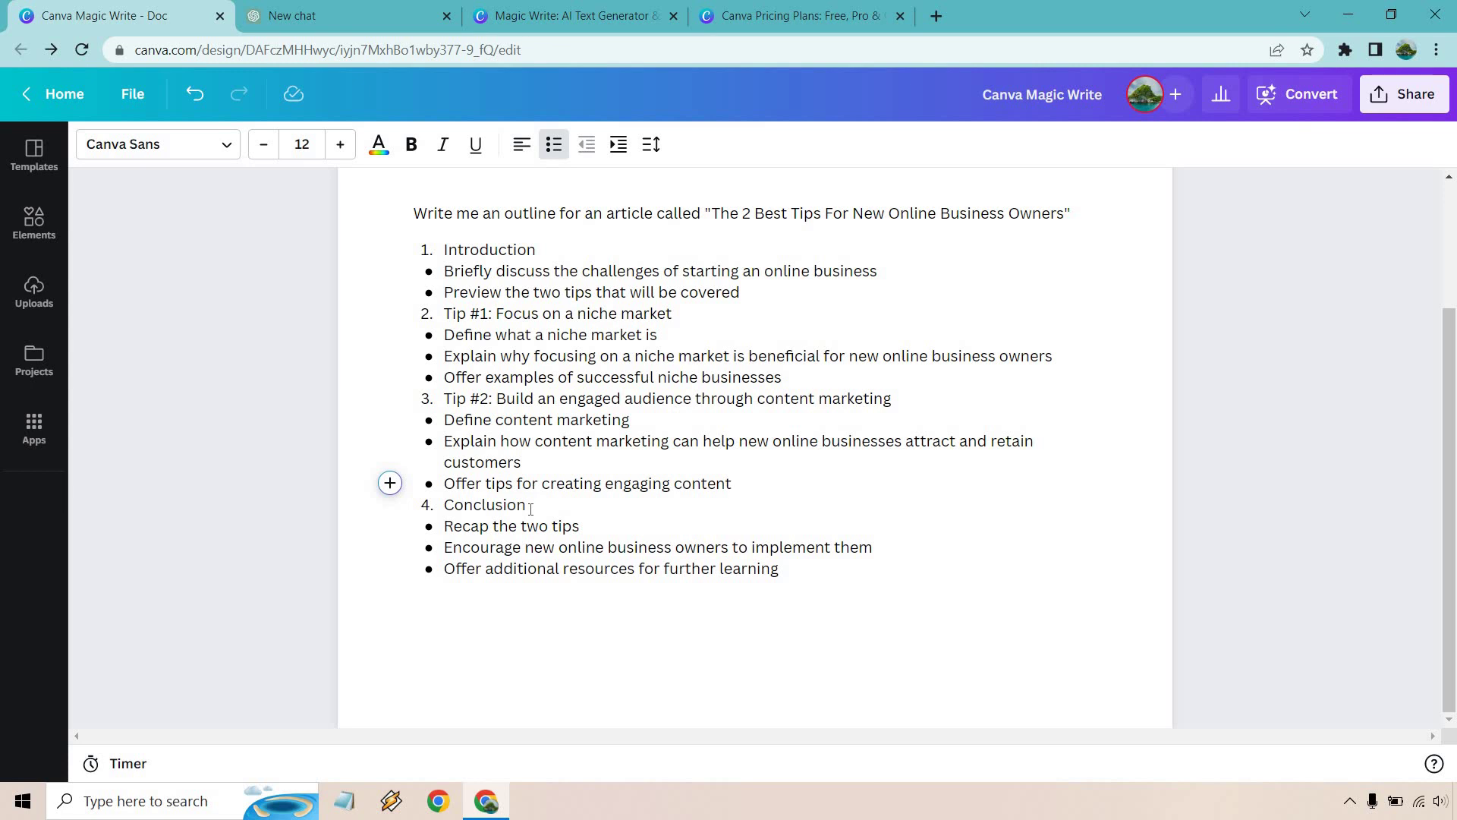
Step: Send the same outline prompt in ChatGPT to get its four-part outline for comparison
click(294, 12)
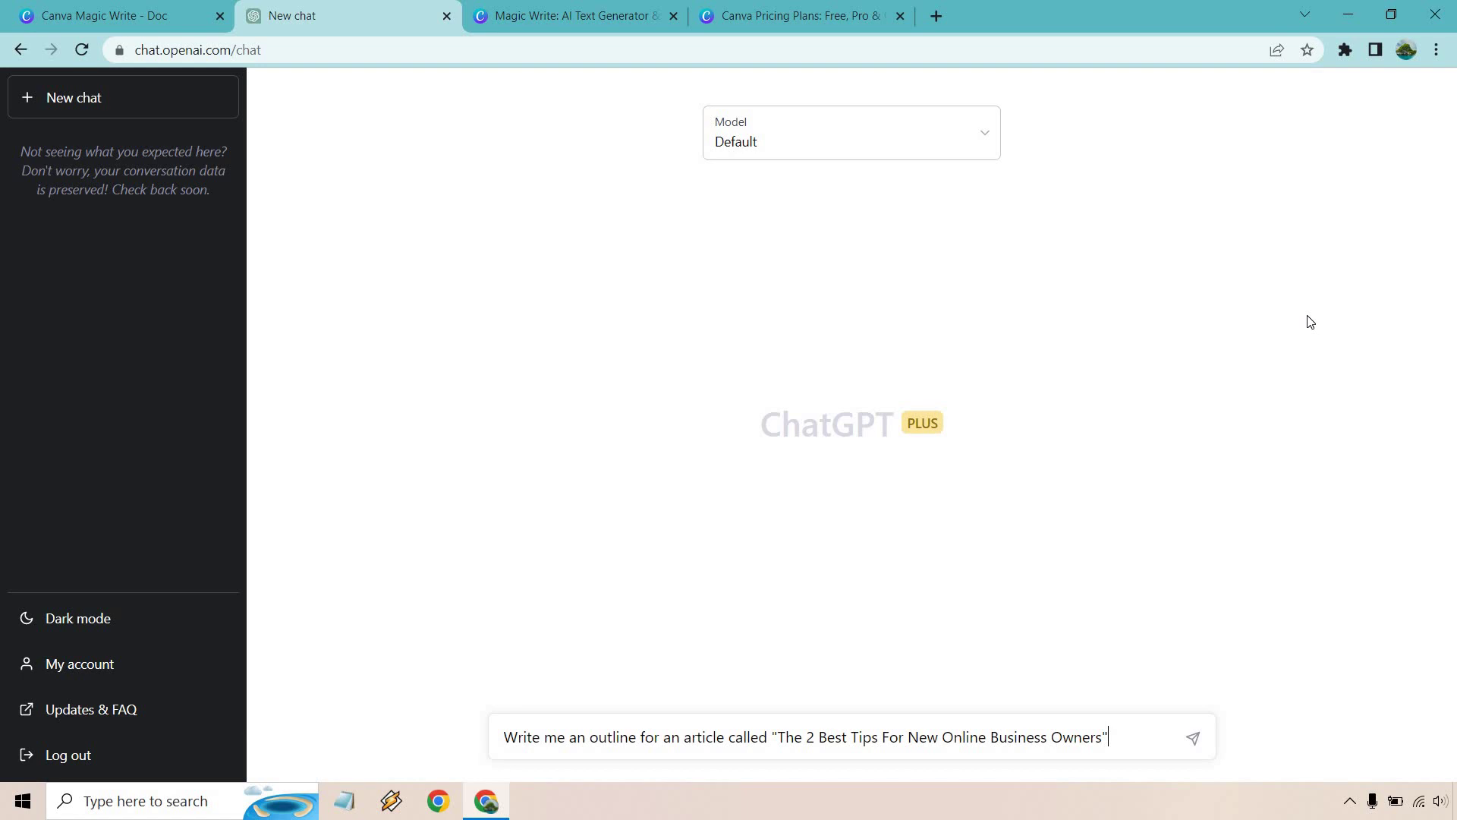
key(Return)
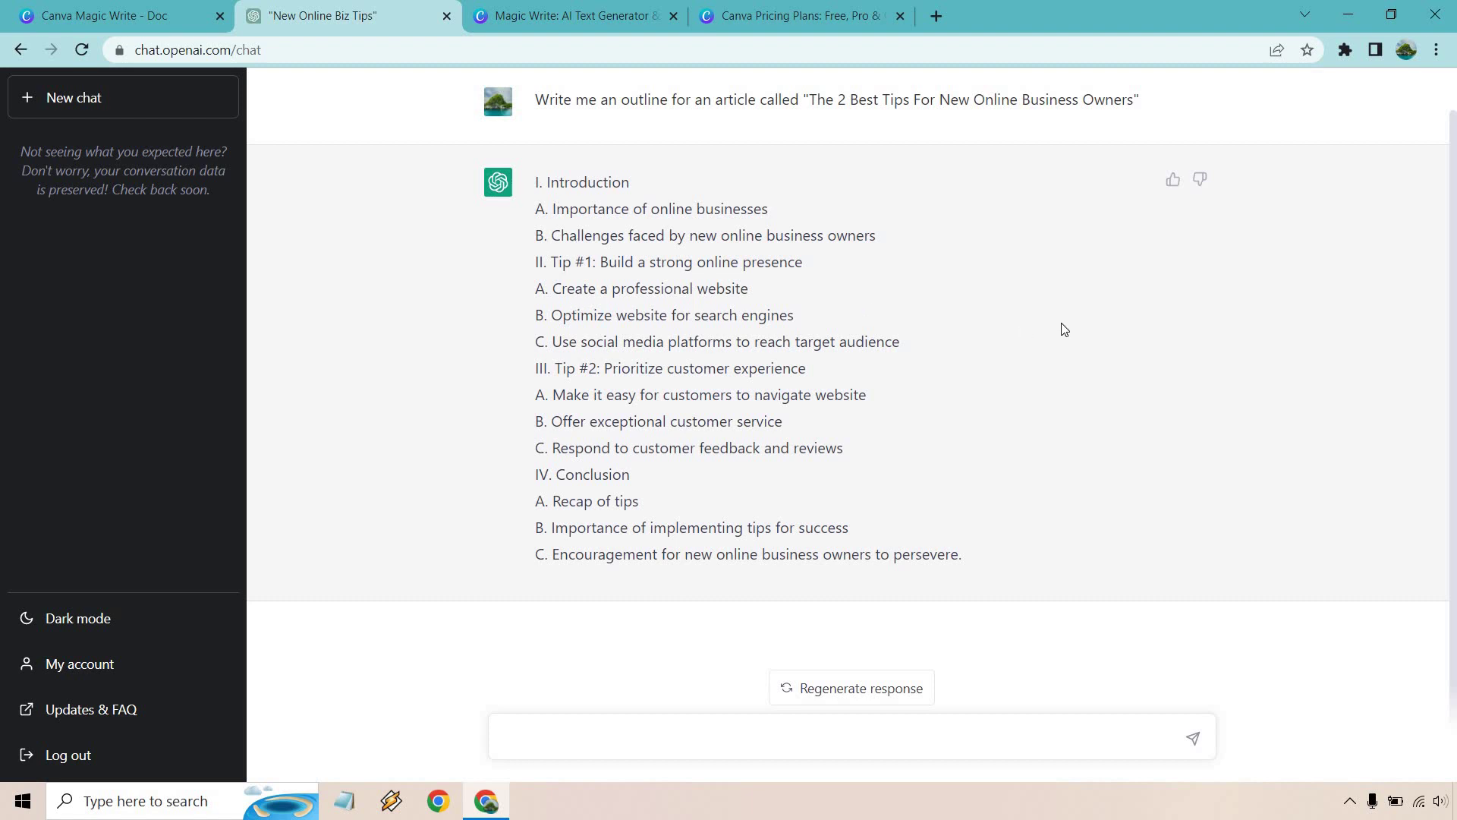
Step: Back in Canva, paste the introduction prompt on a new paragraph below the outline
click(53, 9)
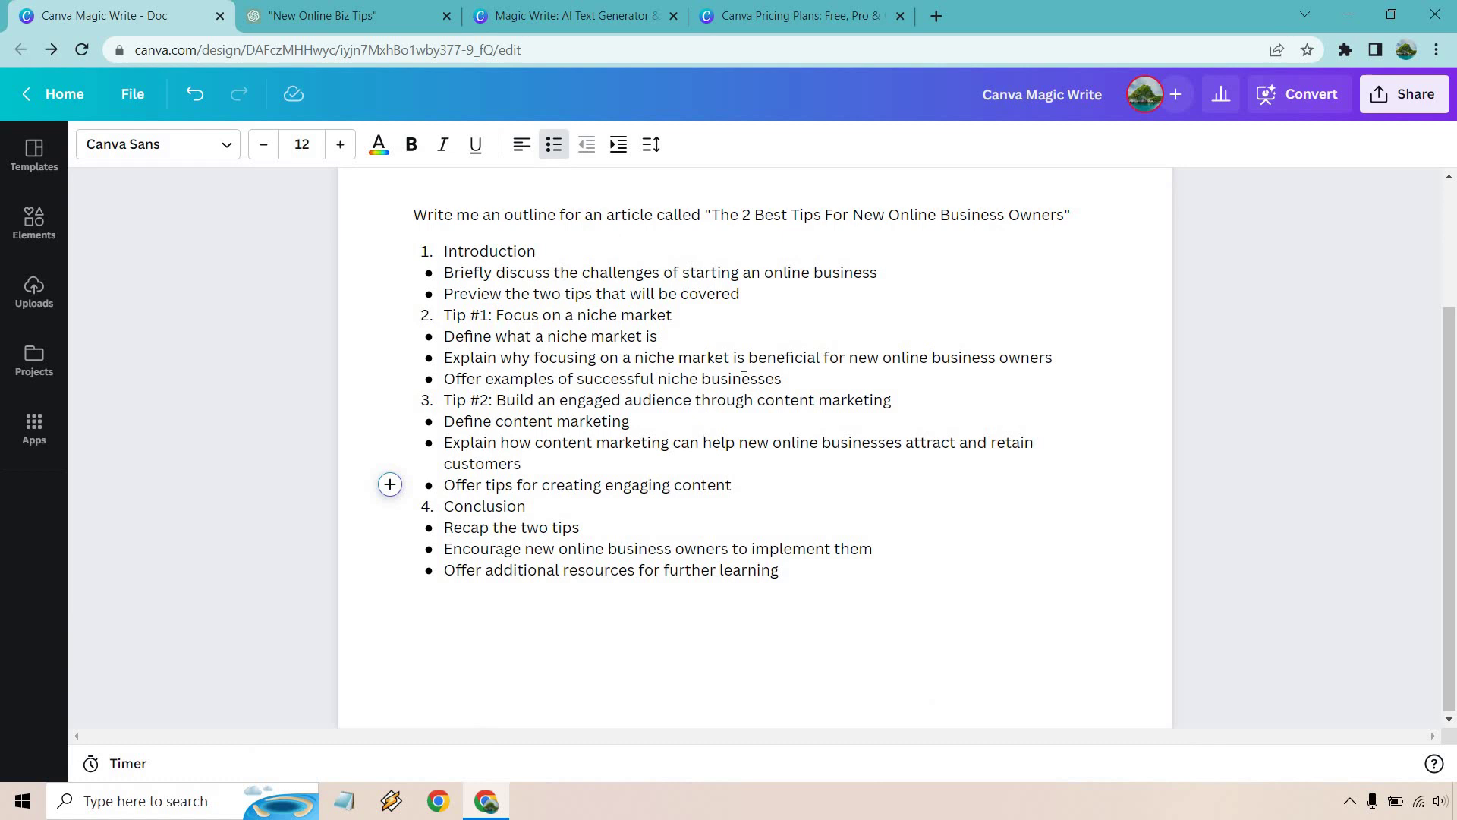
scroll(569, 335, up, 1)
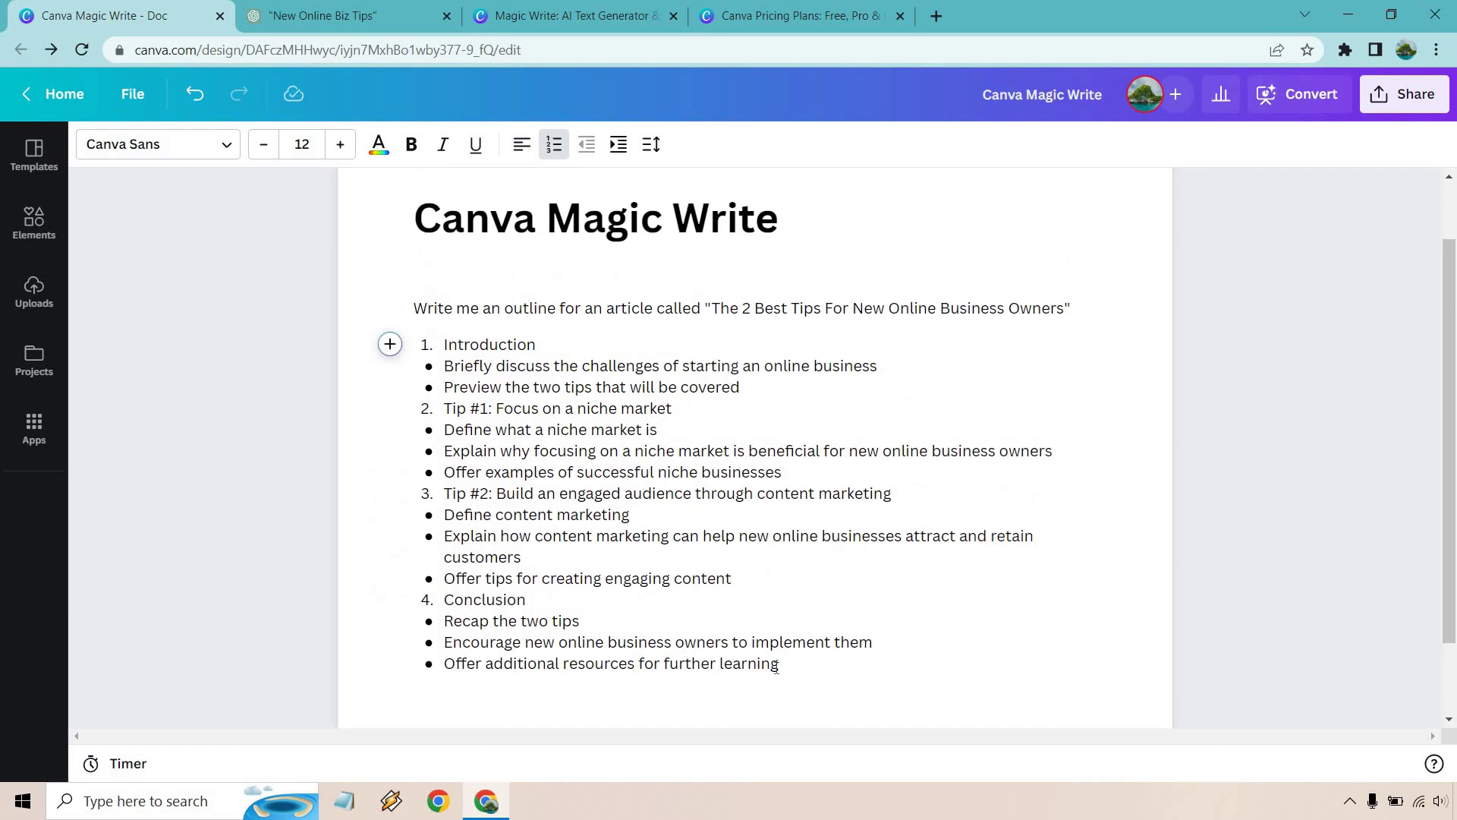
key(Return)
key(Return)
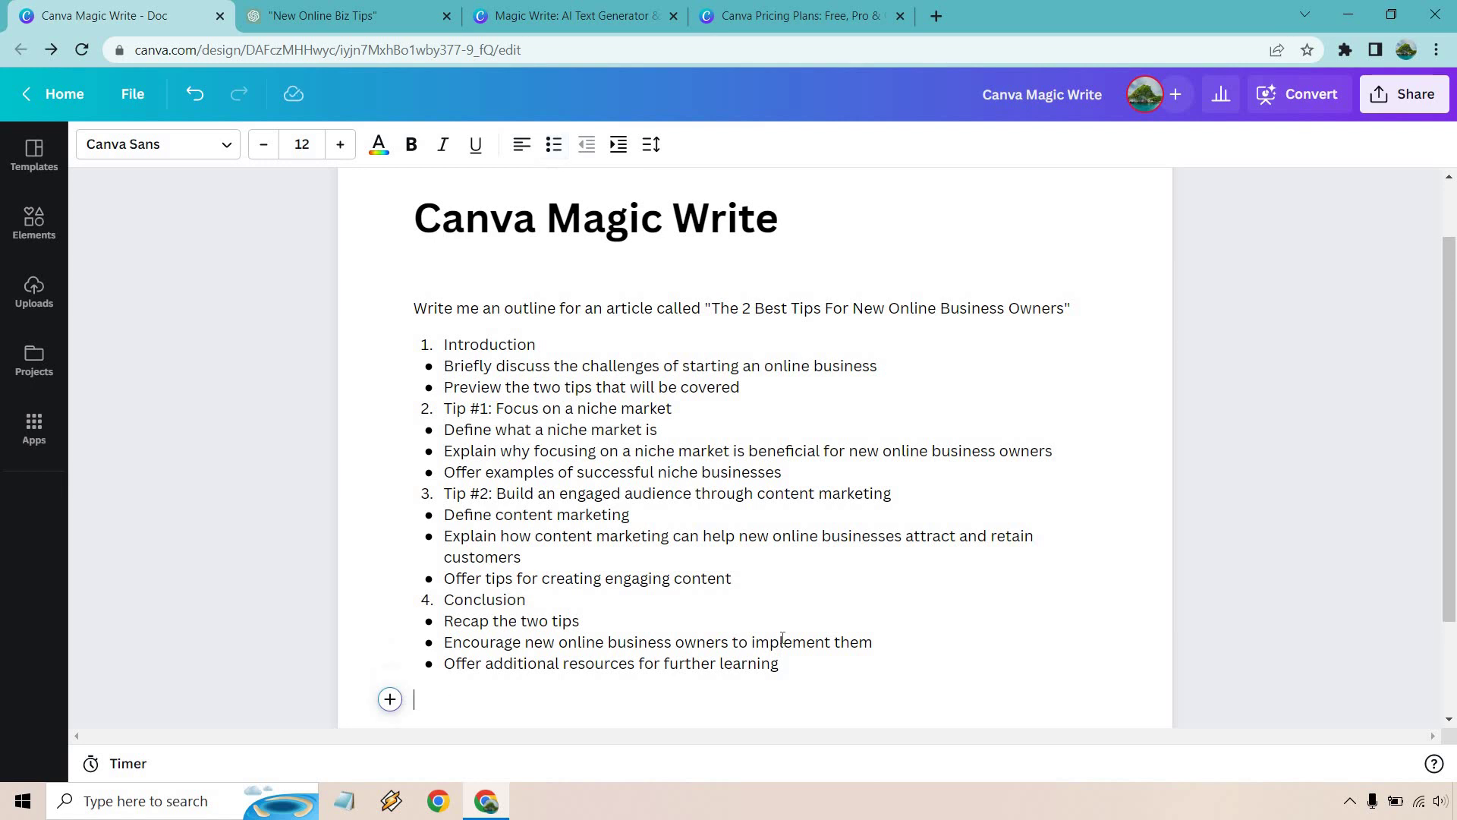
text(Write me an introduction for an articled called: "The 2 Best Tips For New Online Business Owners". Briefly discuss the challenges of starting an online business.)
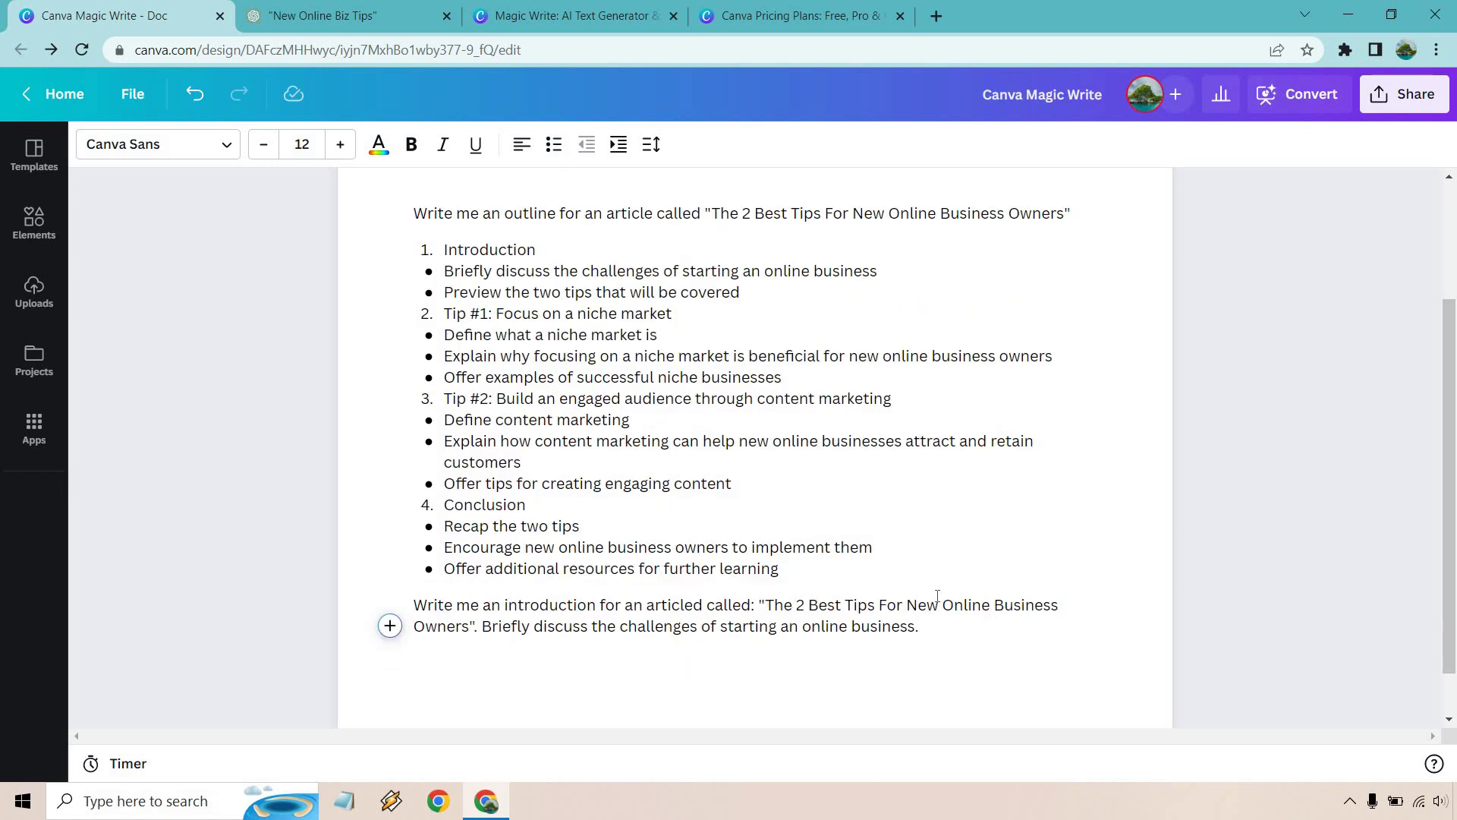
Step: Generate the introduction paragraph from that prompt with Magic Write, then select the prompt to copy it
drag(935, 623, 413, 604)
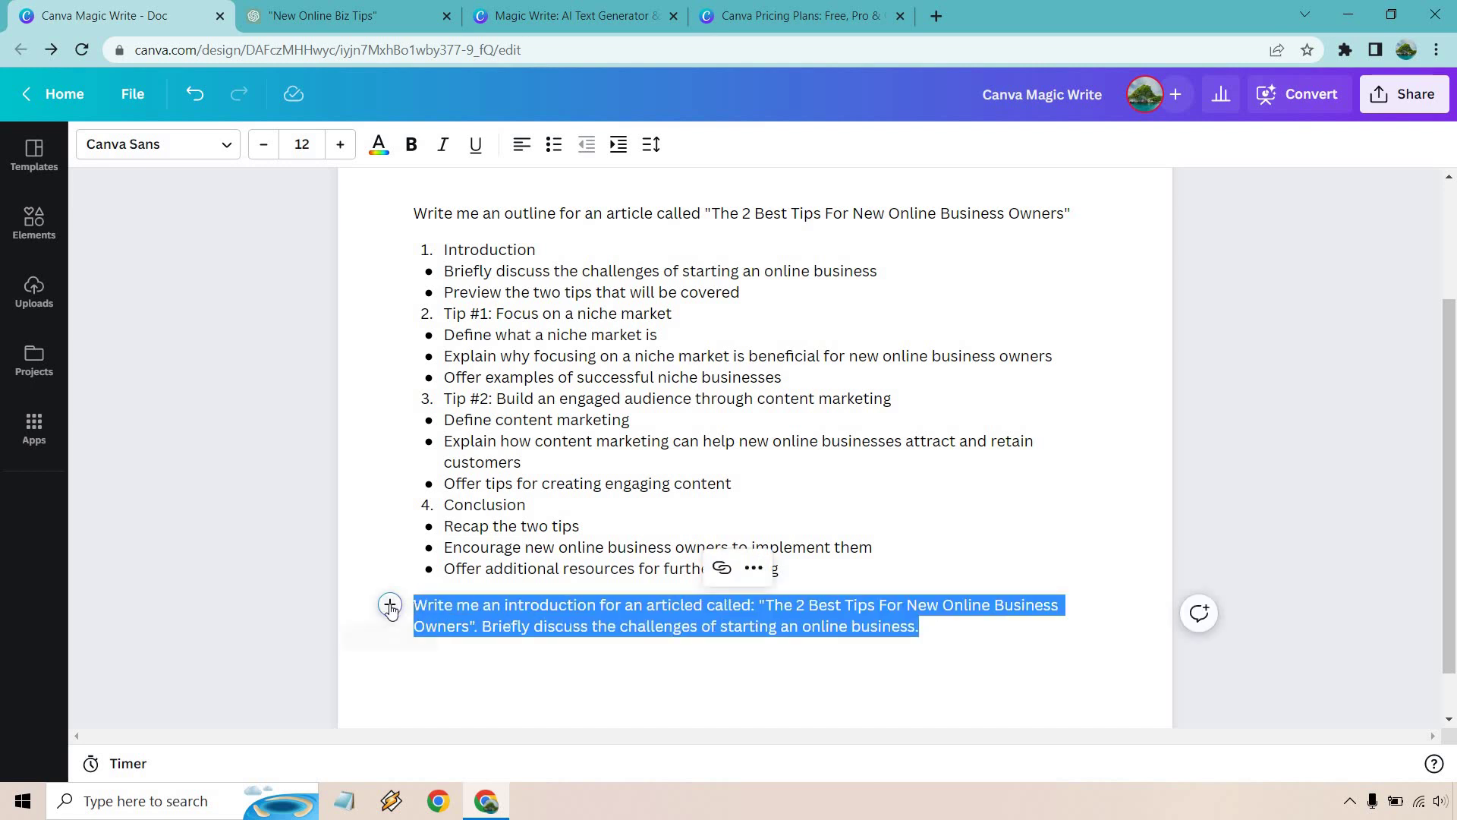
click(390, 605)
click(475, 401)
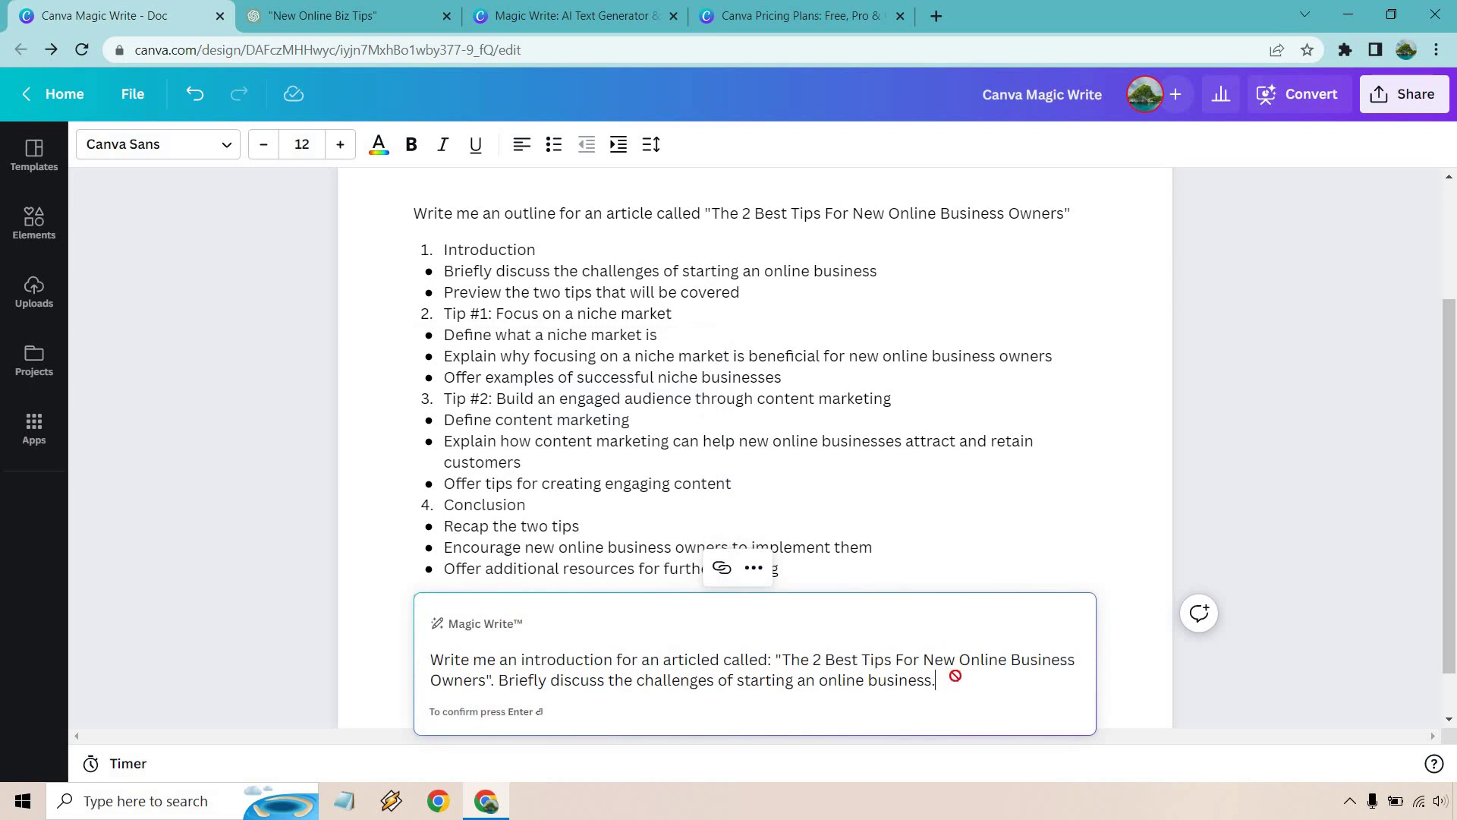
key(Return)
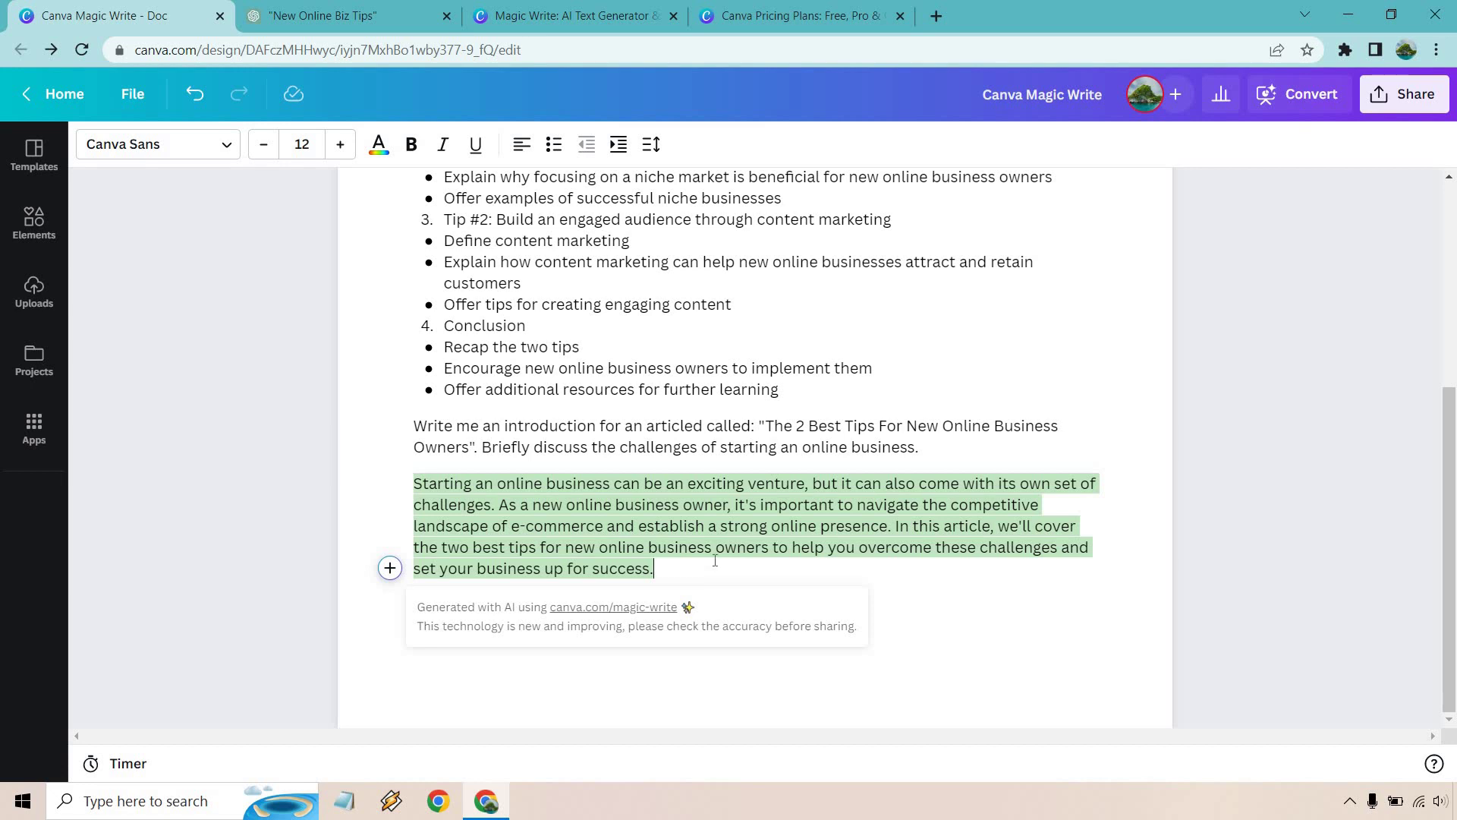
click(949, 460)
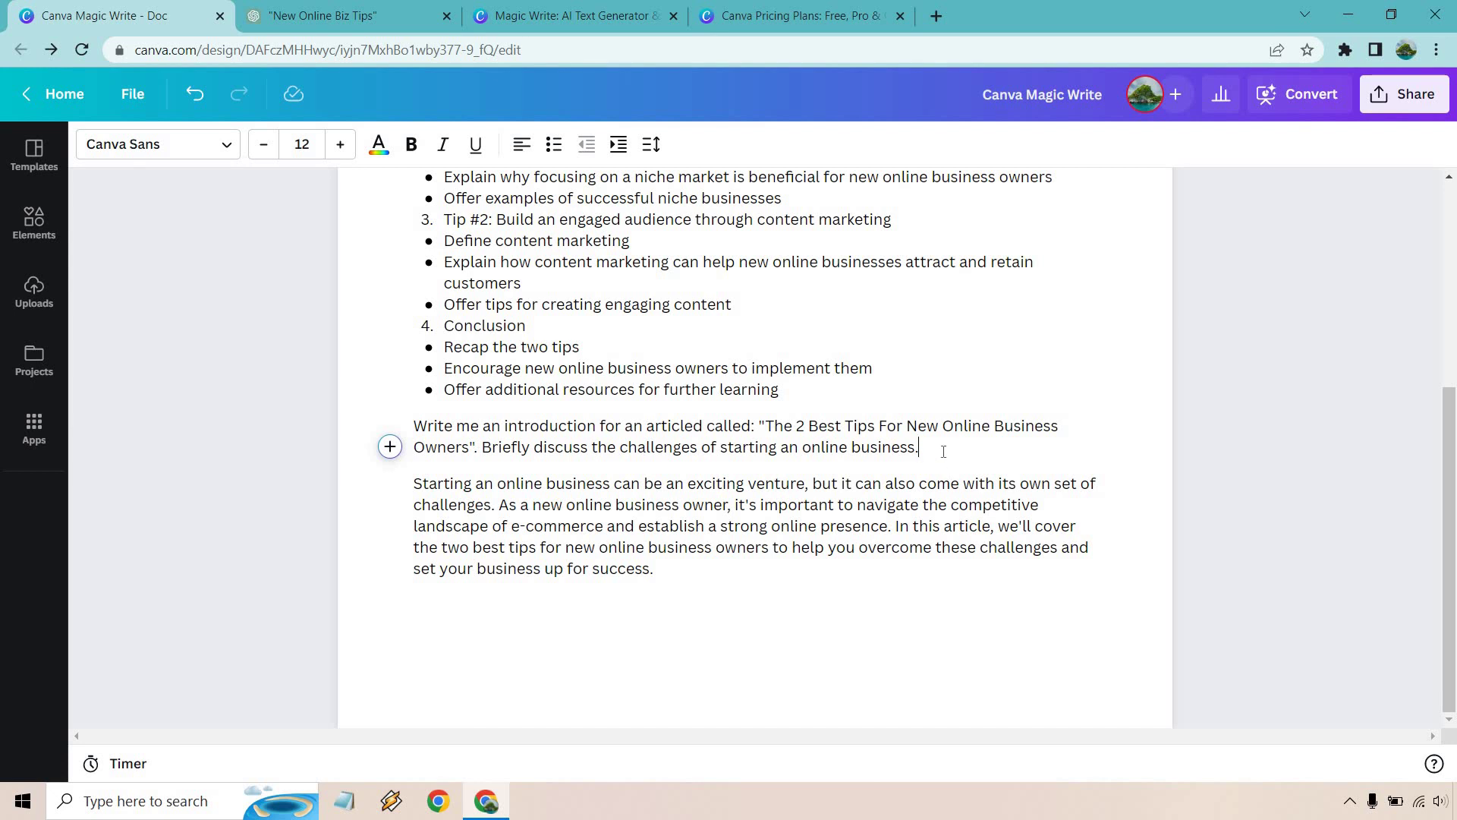
drag(941, 448, 421, 433)
key(ctrl+c)
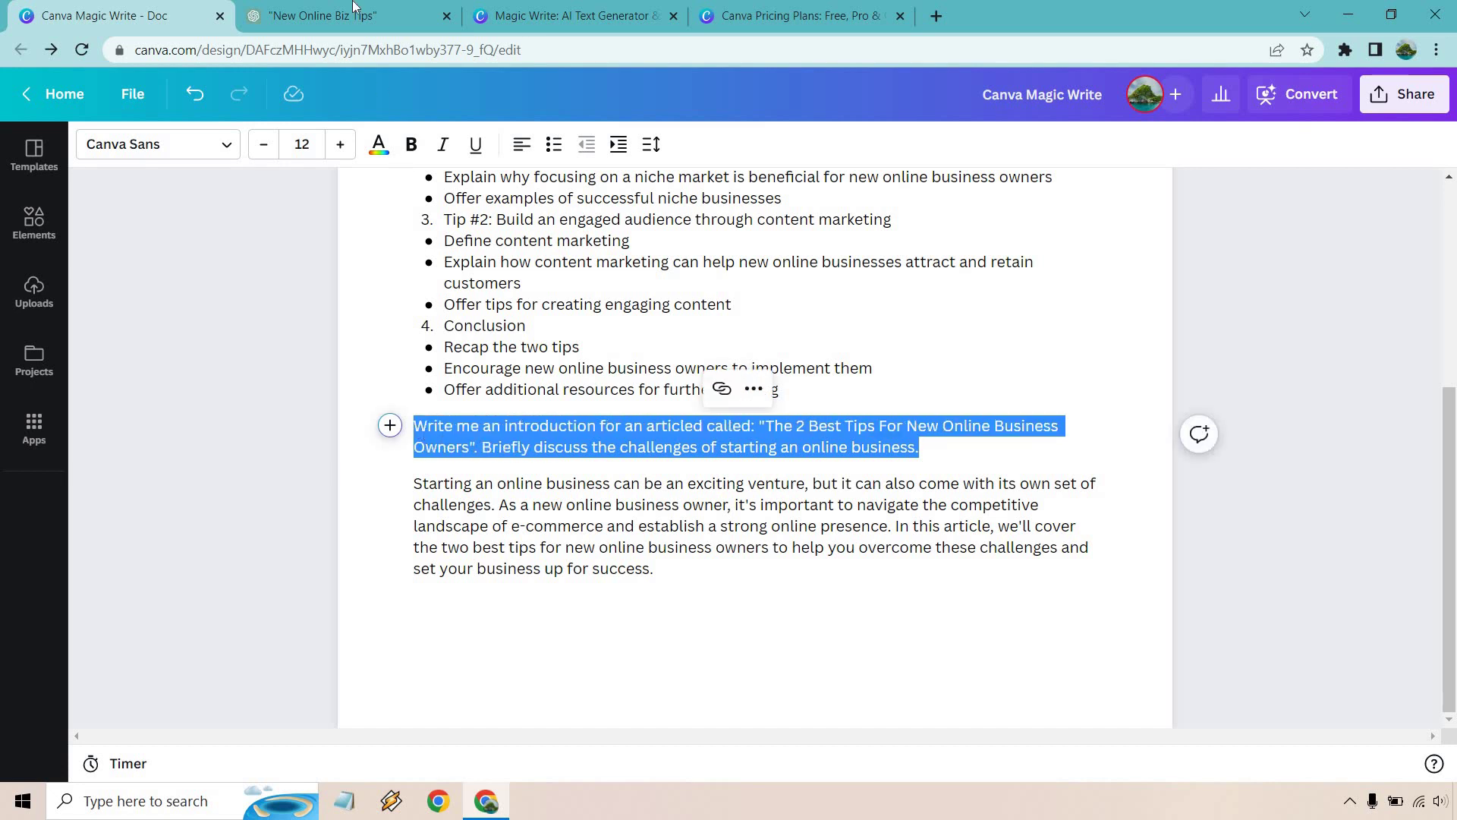
Step: Send the introduction prompt to ChatGPT and compare its introduction paragraph
click(334, 16)
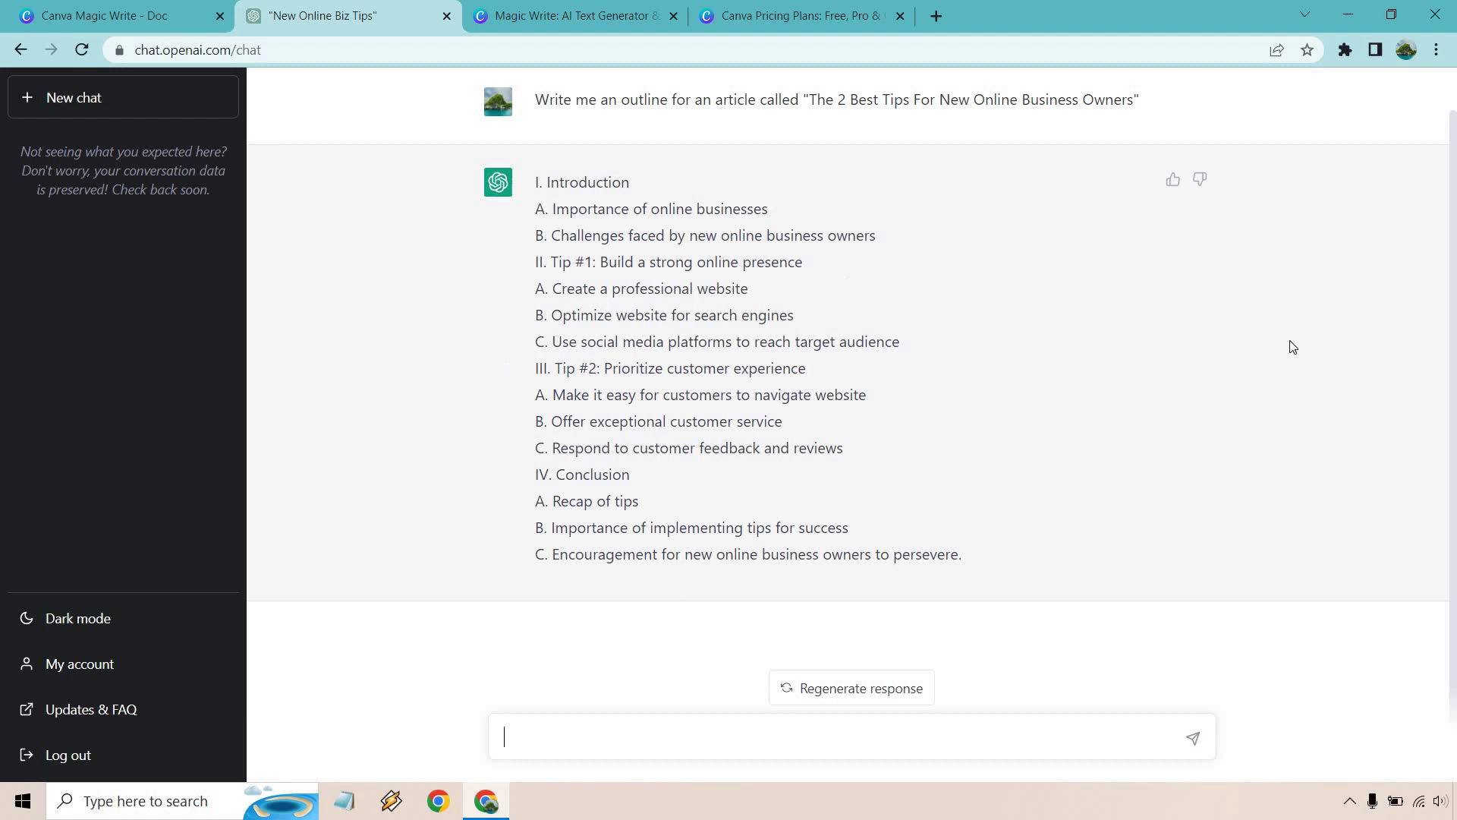
key(ctrl+v)
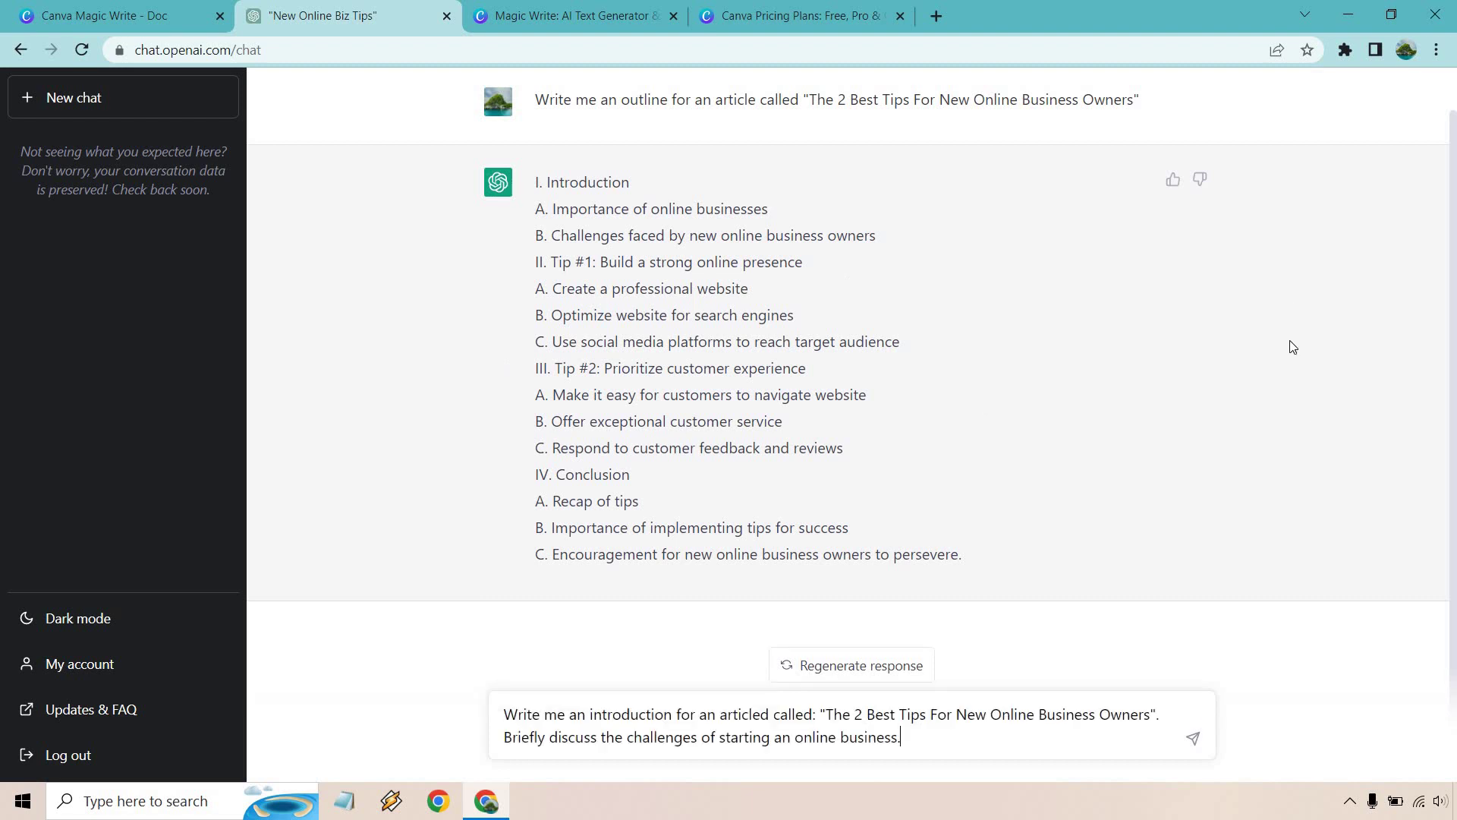
key(Return)
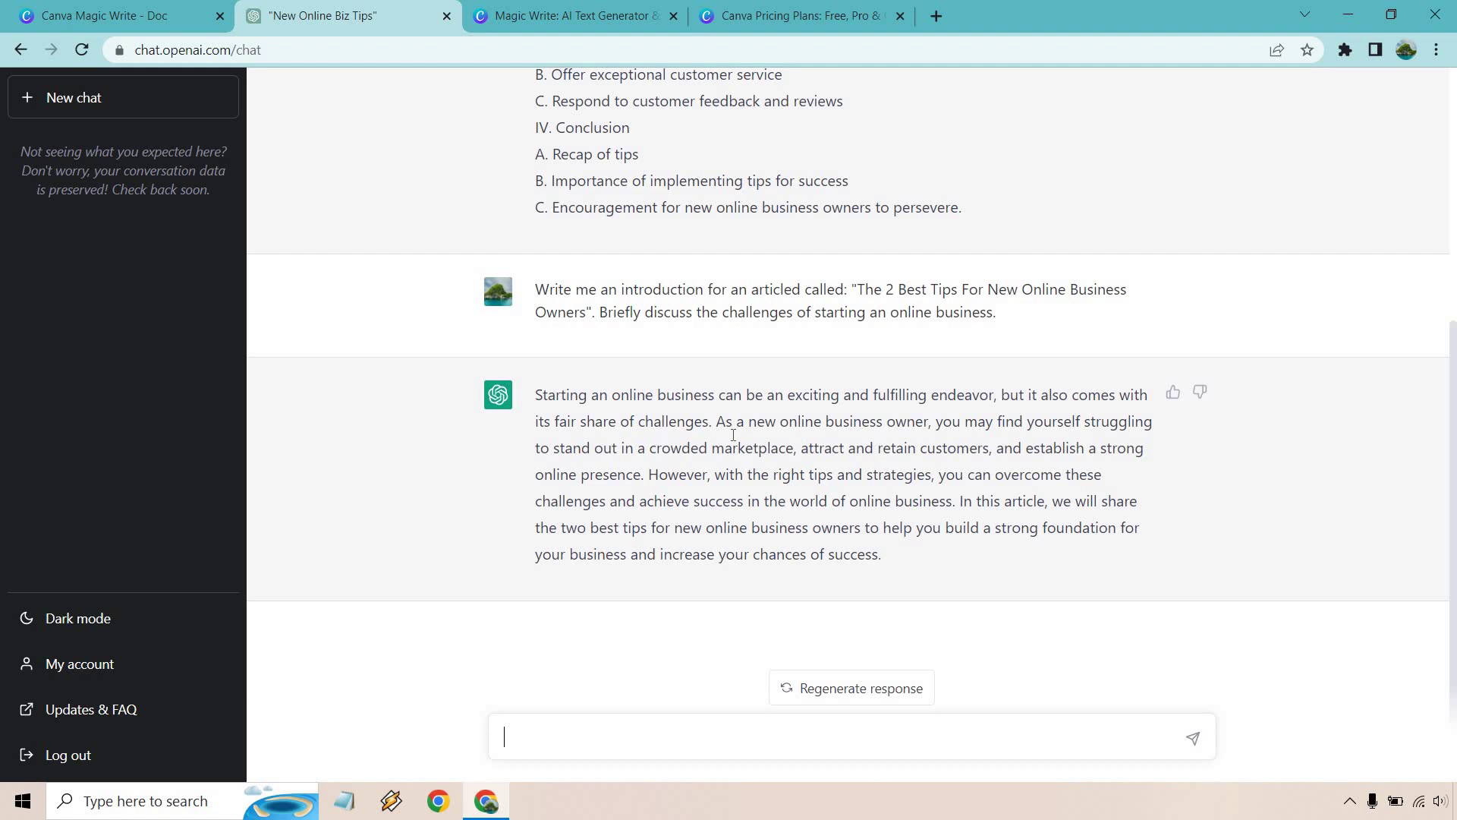
drag(717, 423, 649, 477)
click(711, 497)
Step: Back in Canva, review the outline's Tip #1 niche market line
click(69, 15)
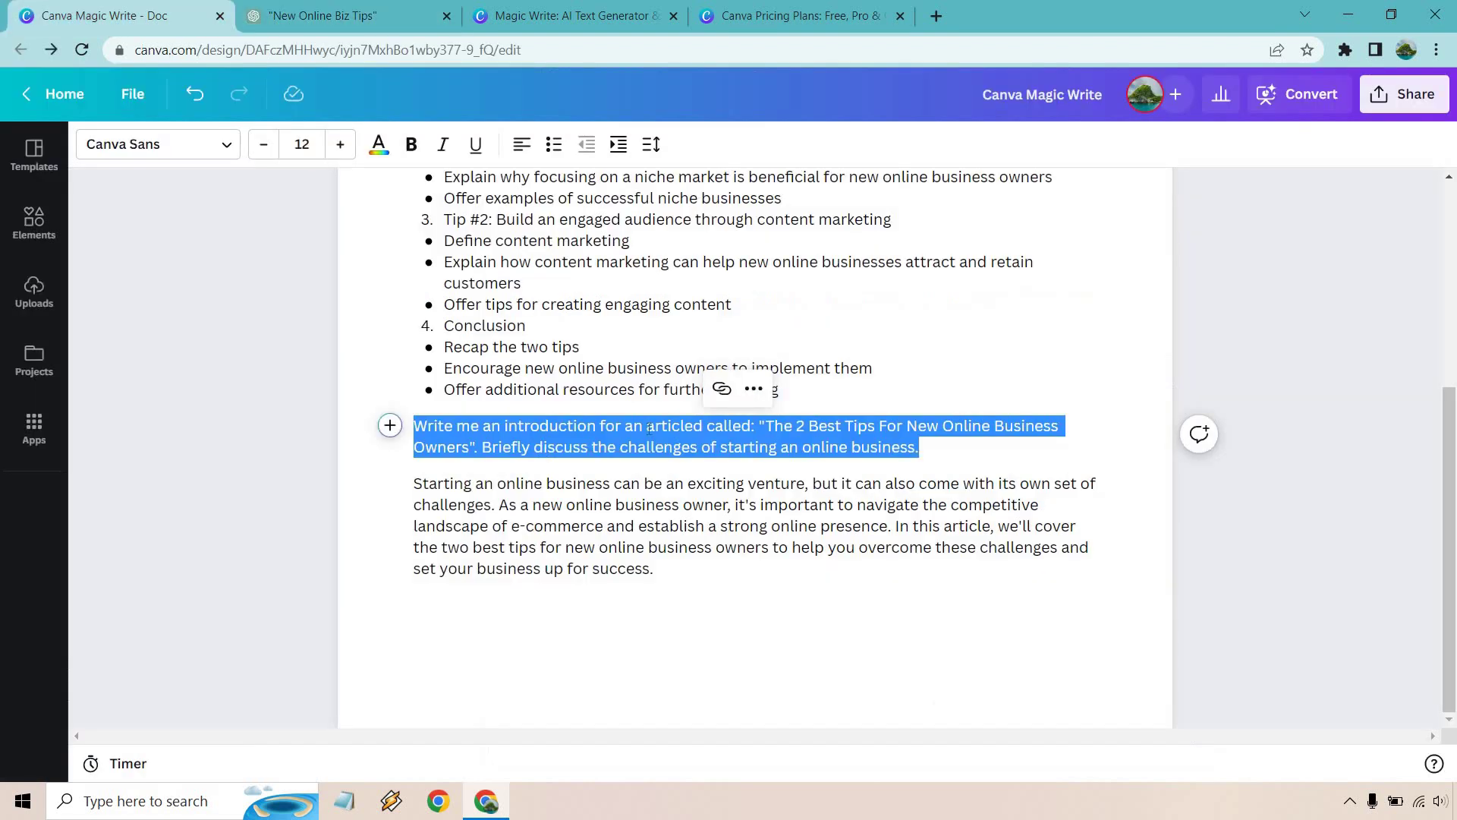
click(657, 513)
scroll(501, 353, up, 3)
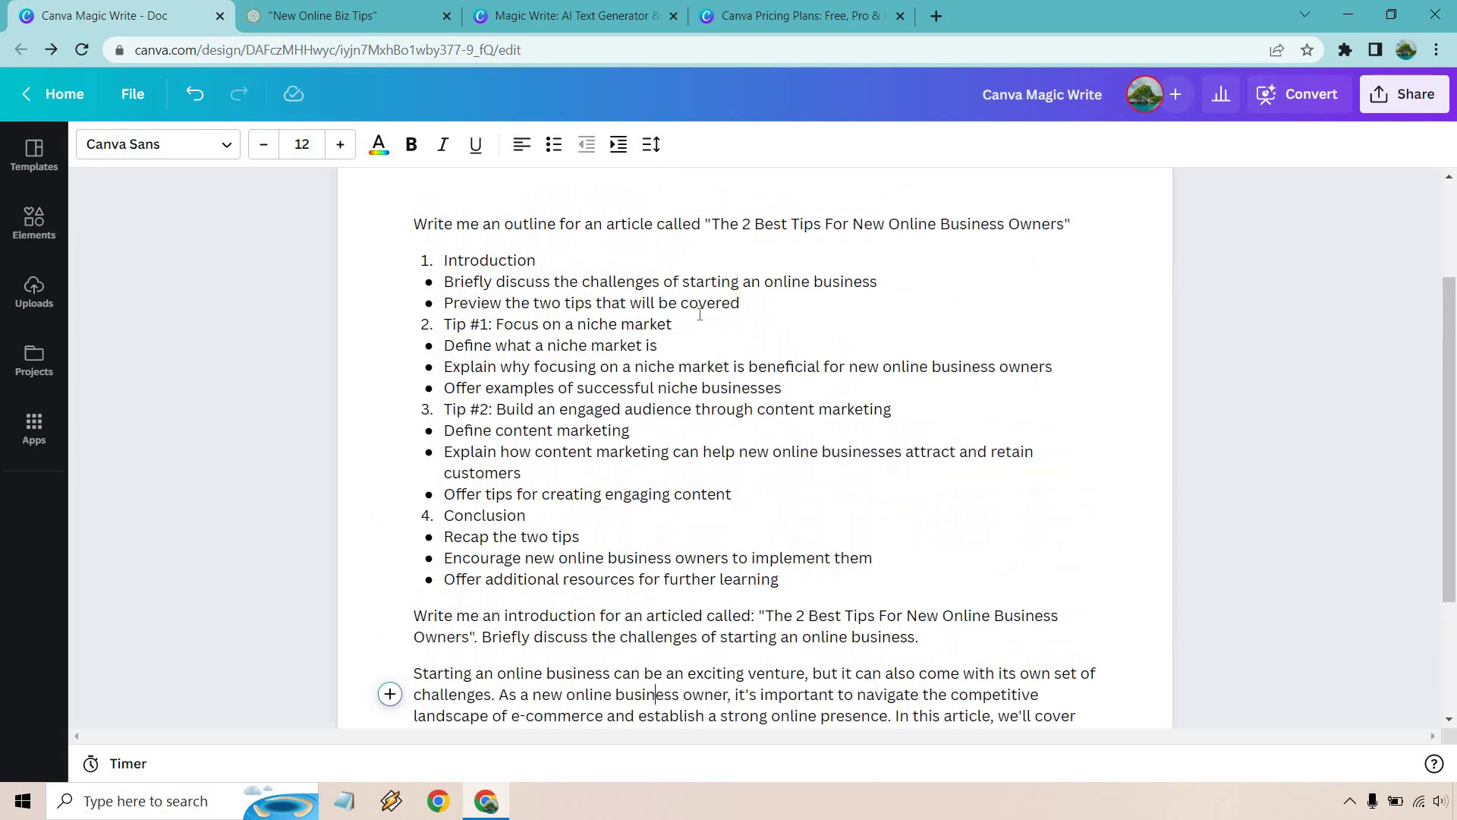
drag(689, 324, 444, 324)
scroll(733, 567, down, 3)
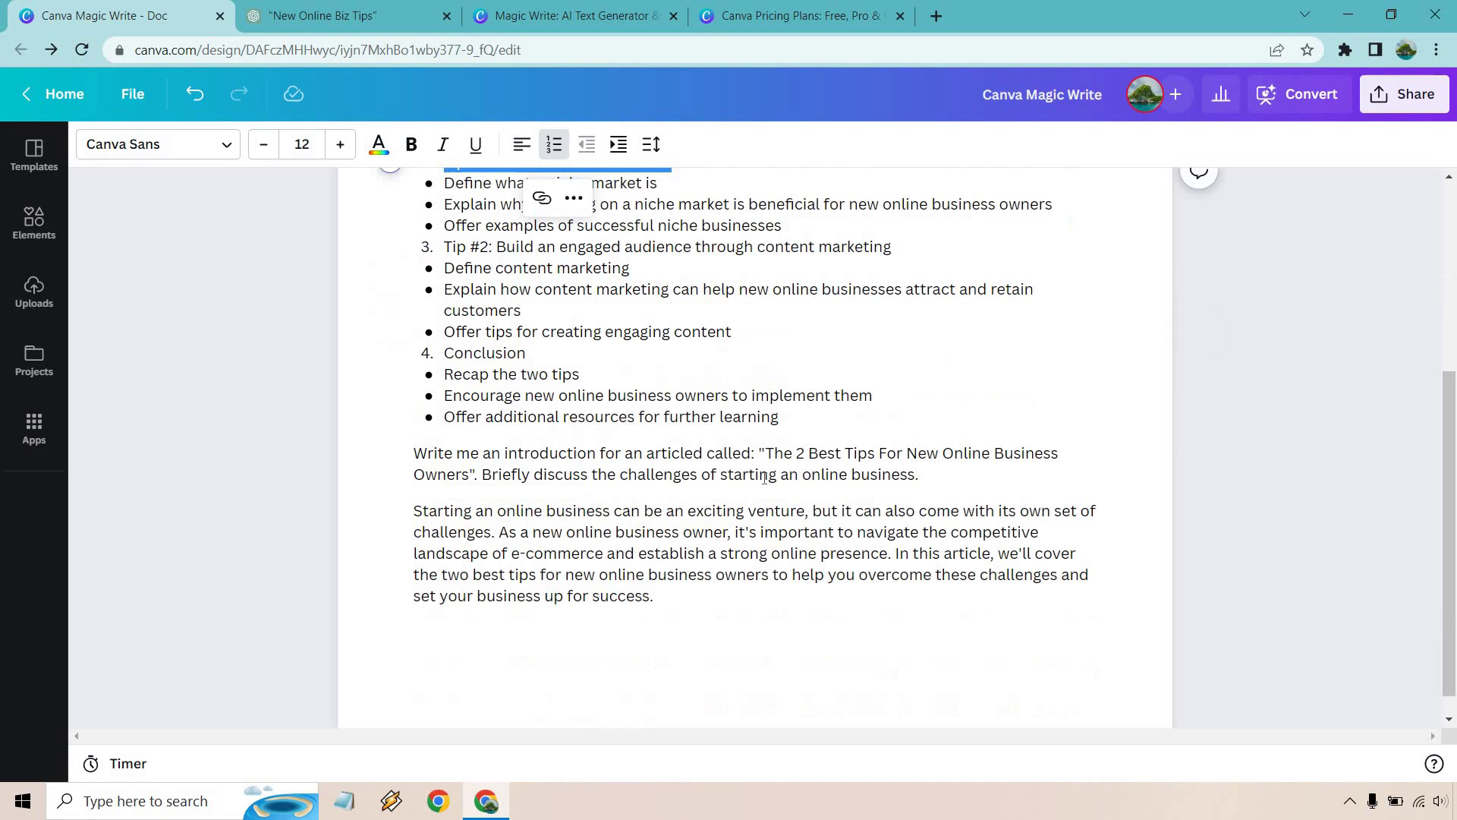
click(389, 567)
scroll(389, 653, up, 3)
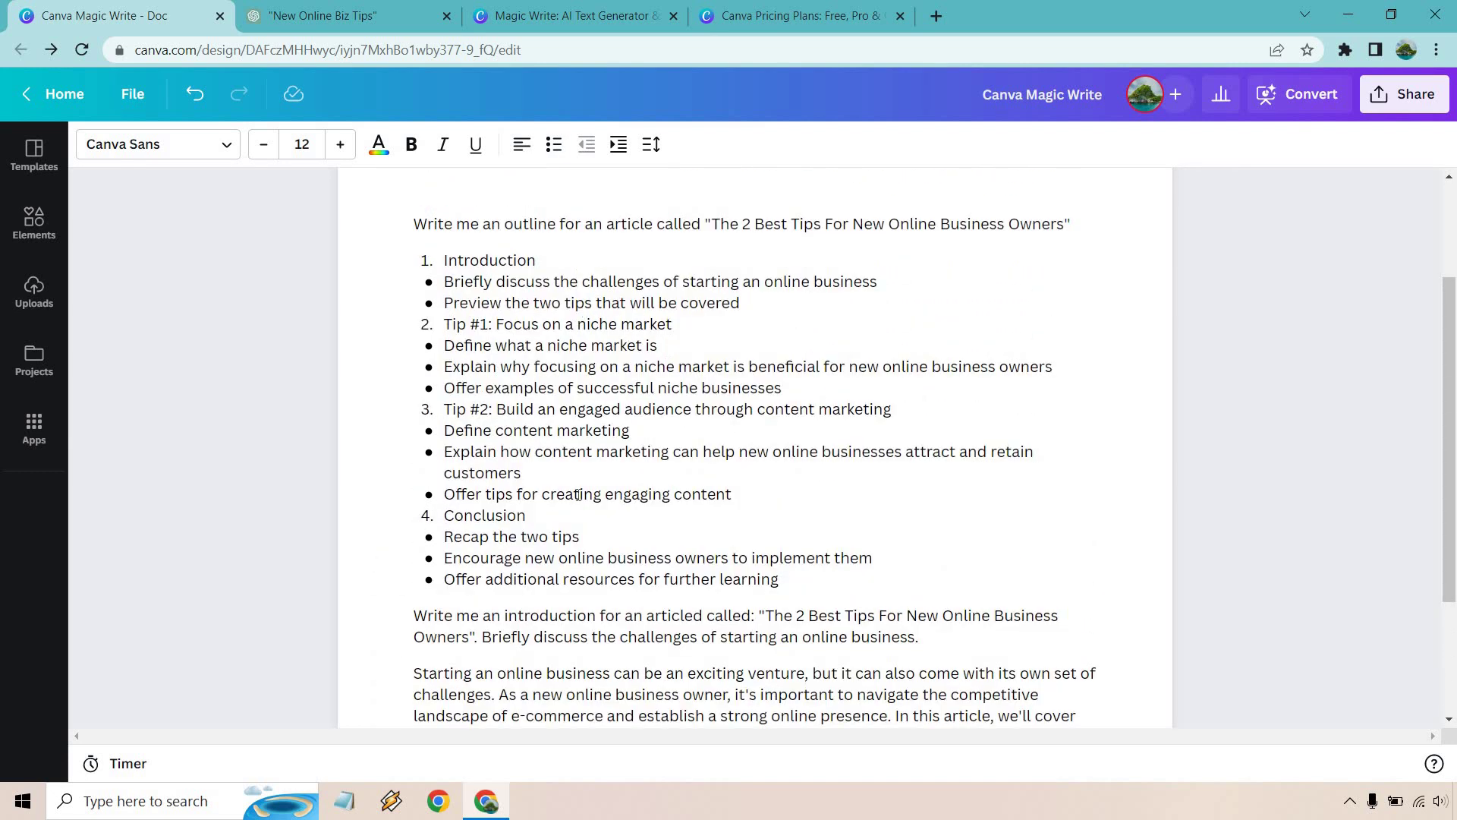
scroll(660, 471, down, 3)
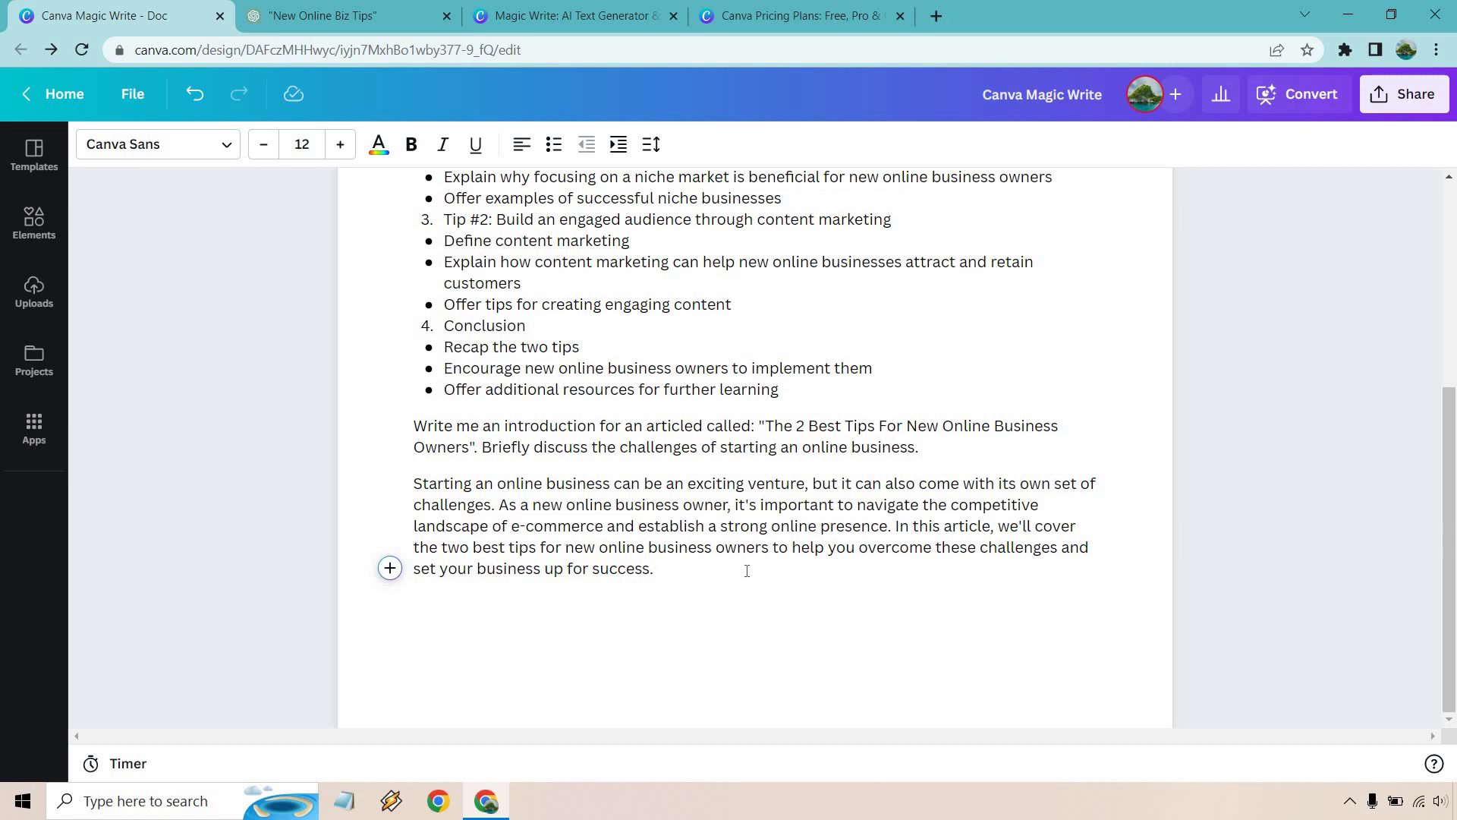
Step: Paste the niche-market prompt below the introduction and generate its paragraph with Magic Write
key(Return)
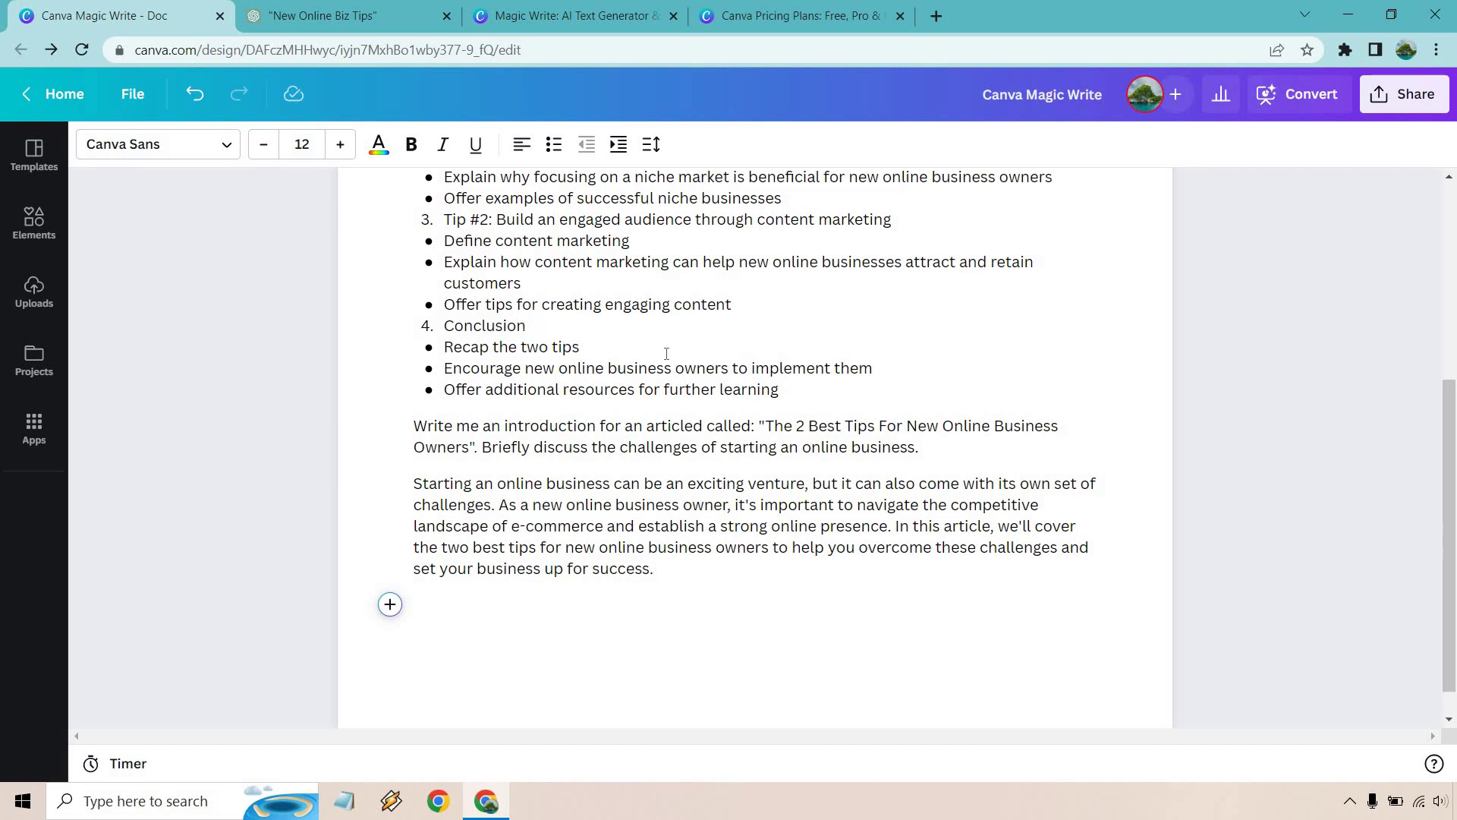
text(Write a paragraph about focusing on a niche market when getting started with your online business.)
key(ctrl+shift+Up)
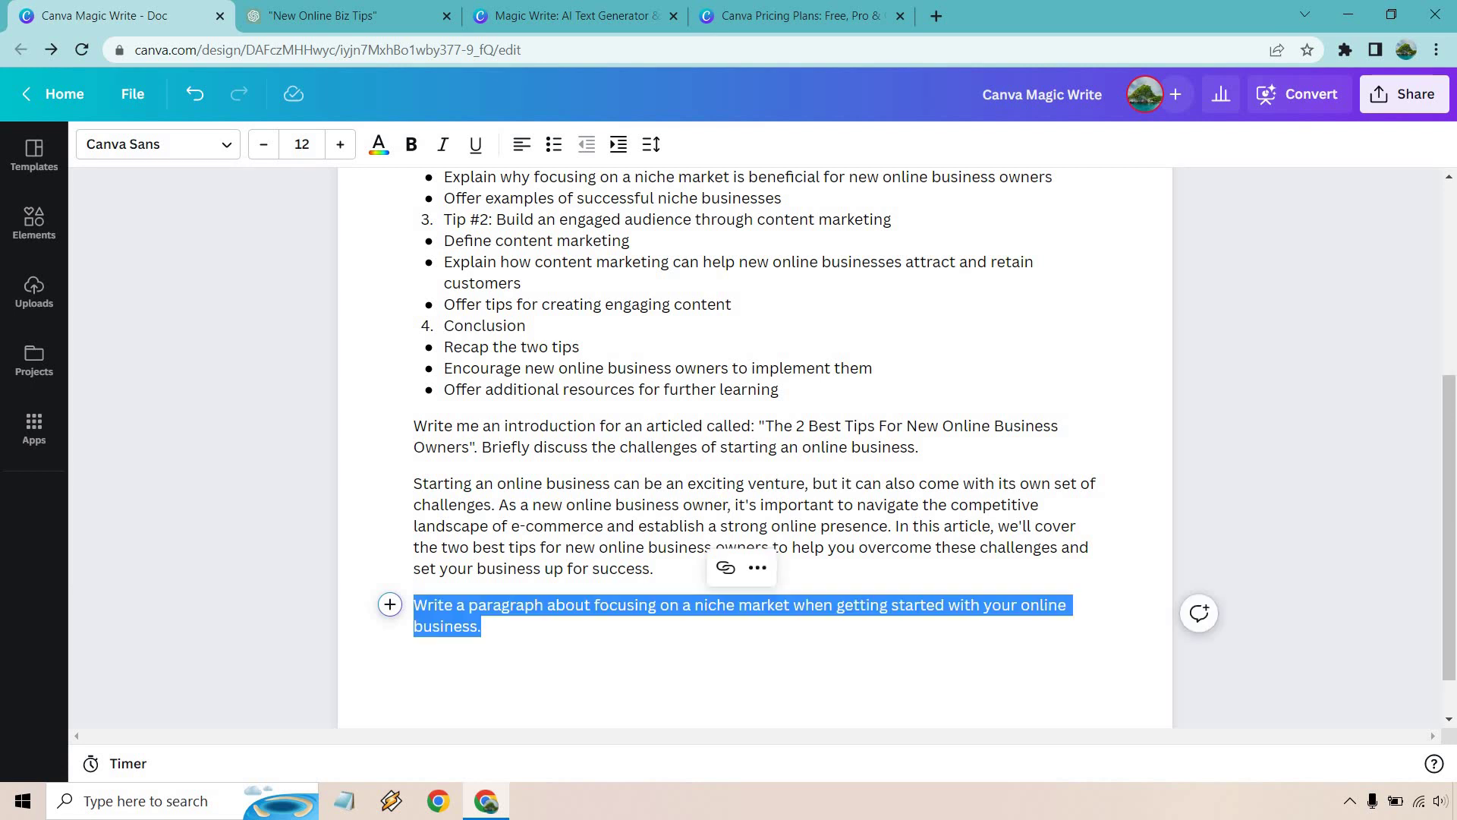
click(507, 648)
drag(486, 627, 413, 603)
key(ctrl+c)
click(389, 604)
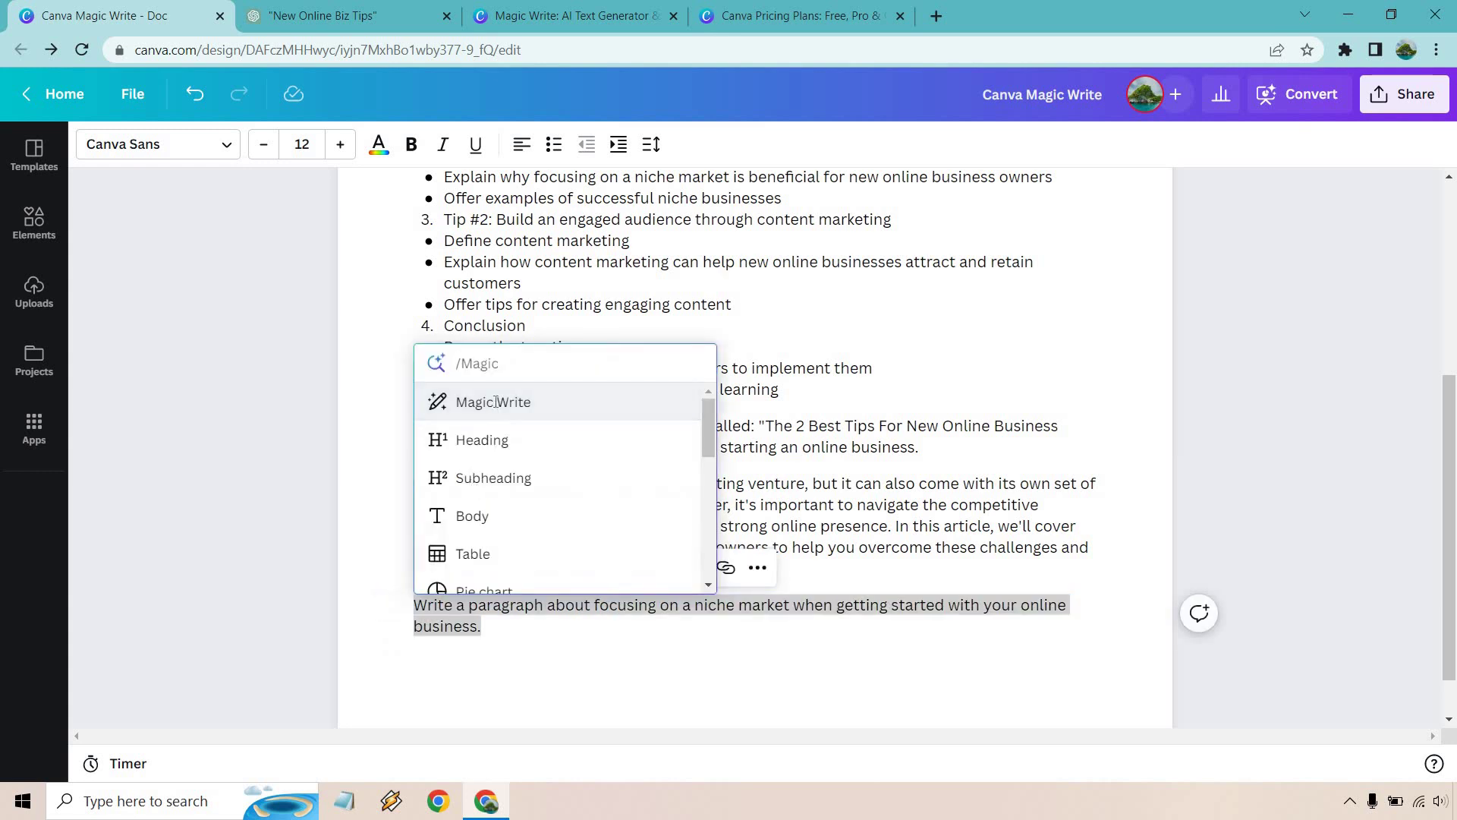
click(494, 401)
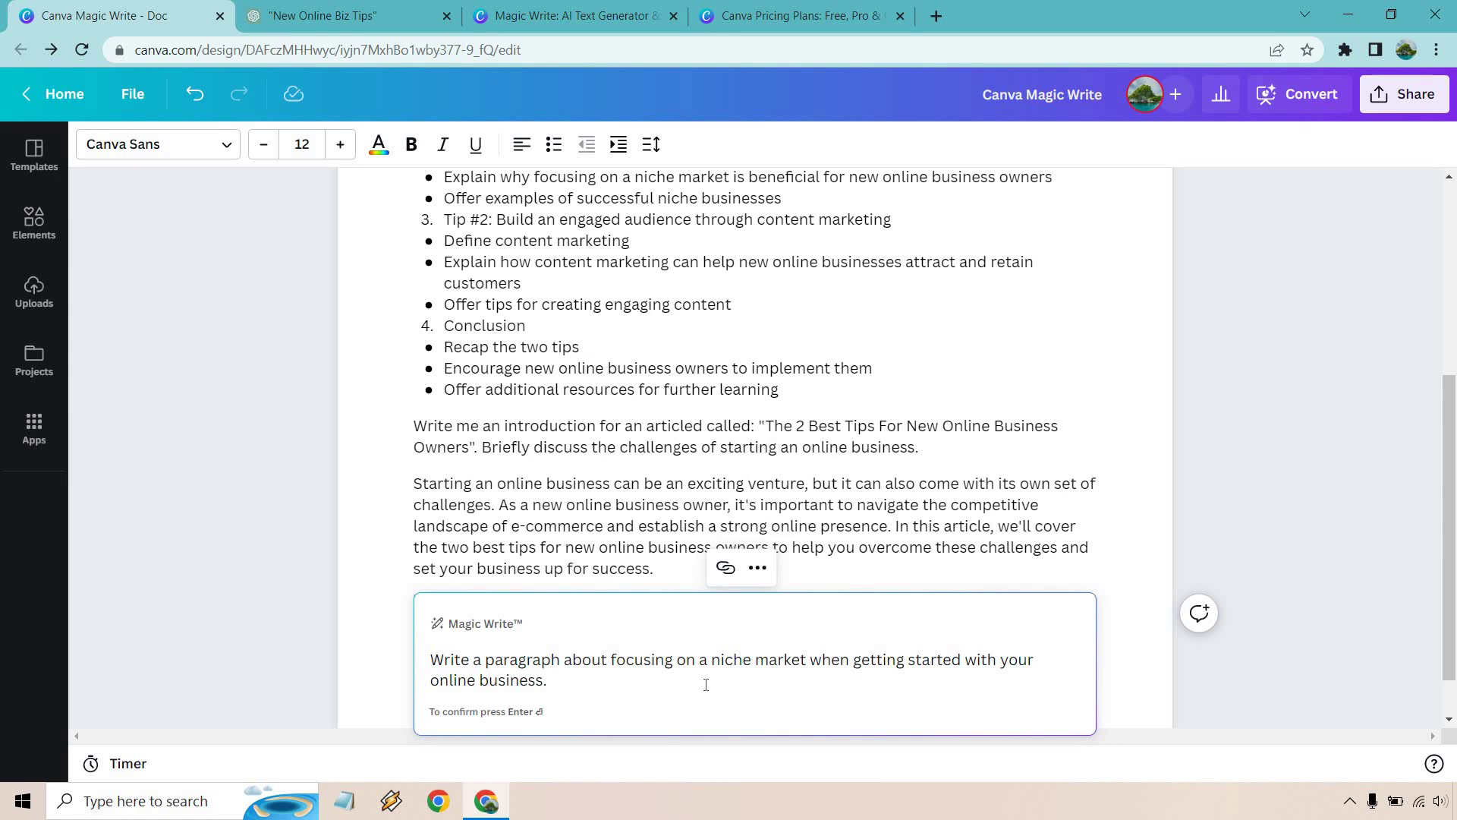
key(Return)
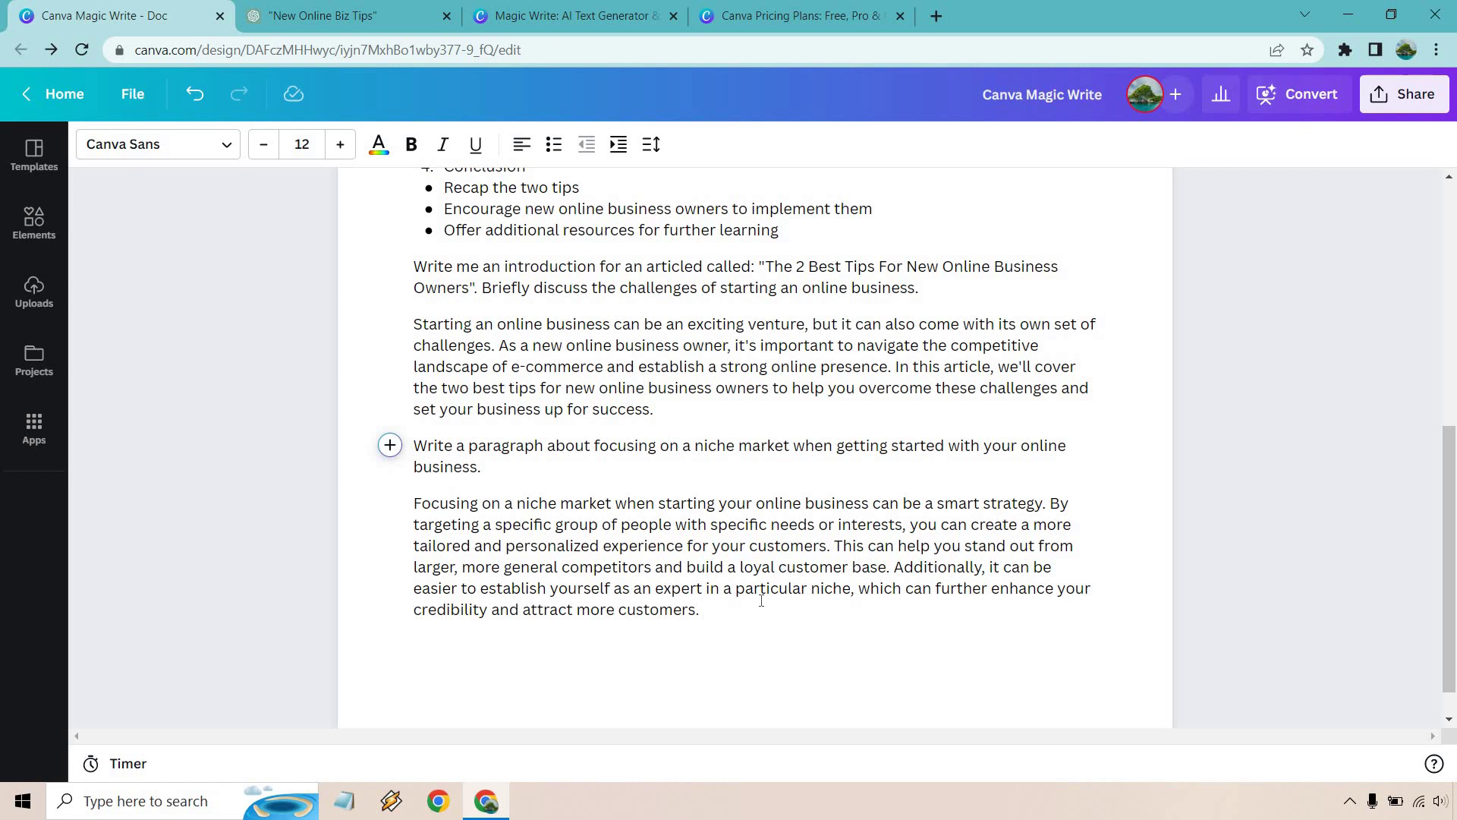
Step: Send the niche-market paragraph prompt to ChatGPT and get its reply on targeting a specific group
click(345, 14)
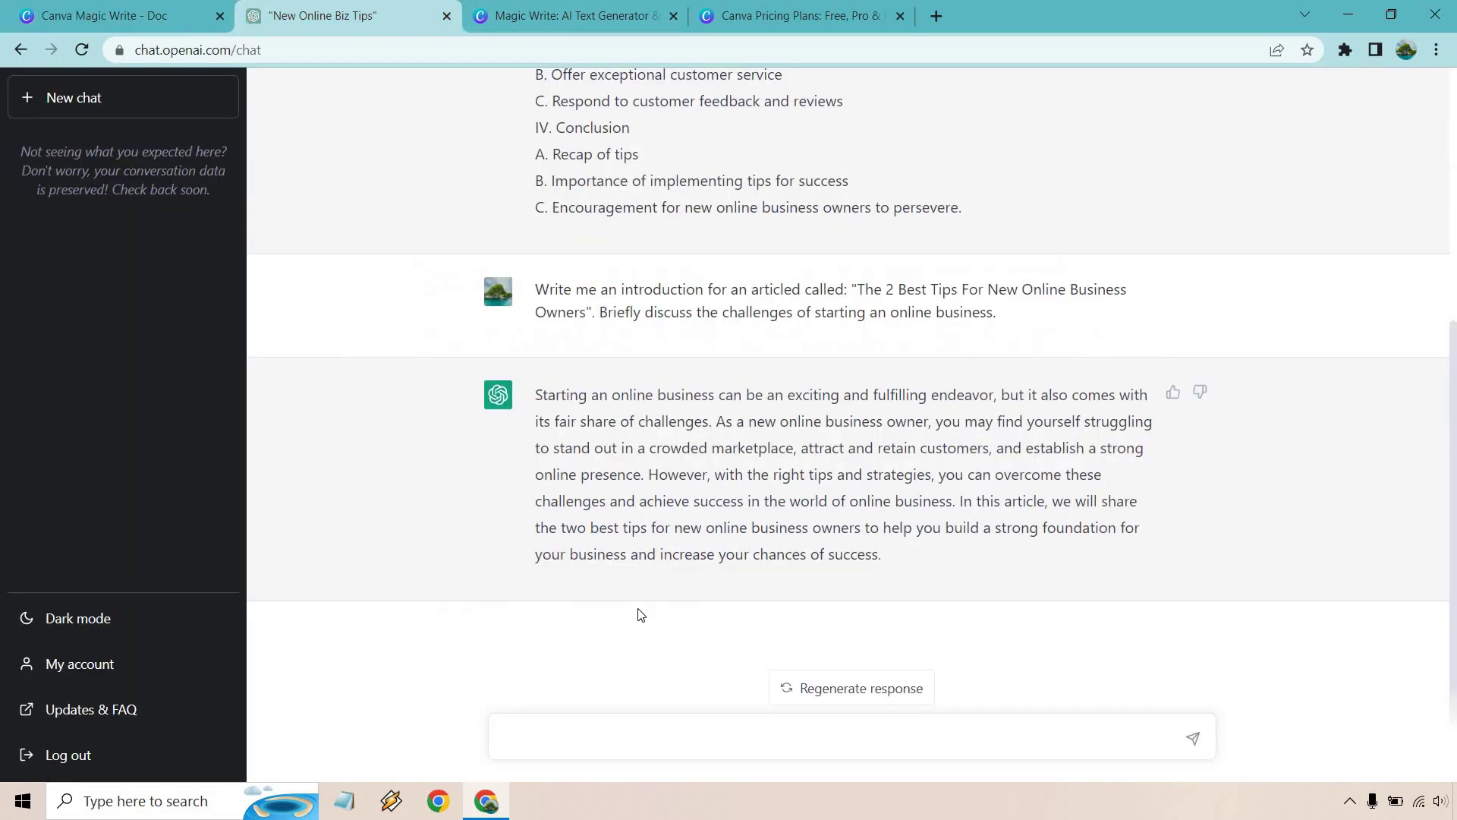
click(599, 732)
key(ctrl+v)
key(Return)
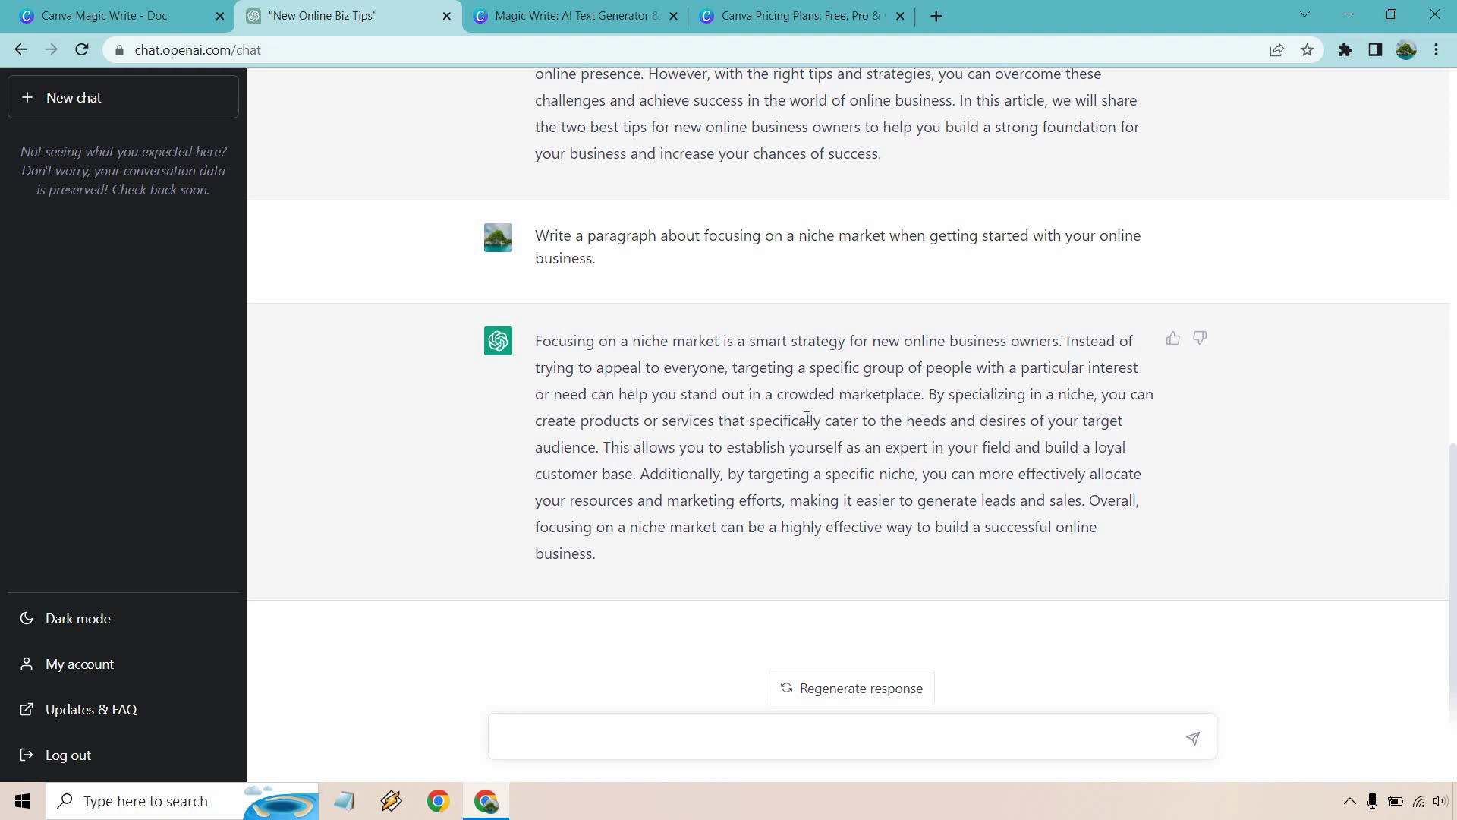
click(154, 6)
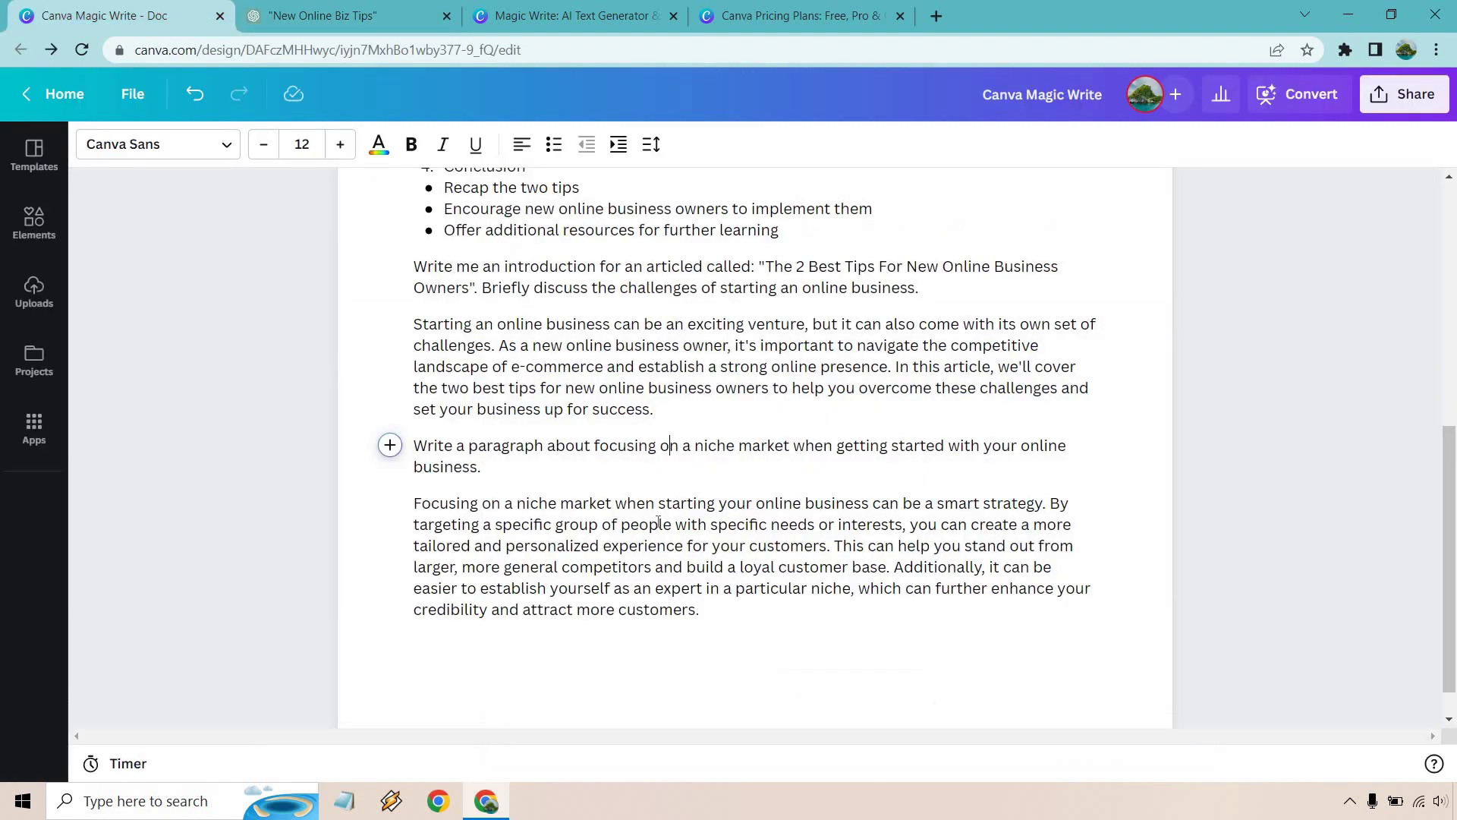
key(ctrl+Tab)
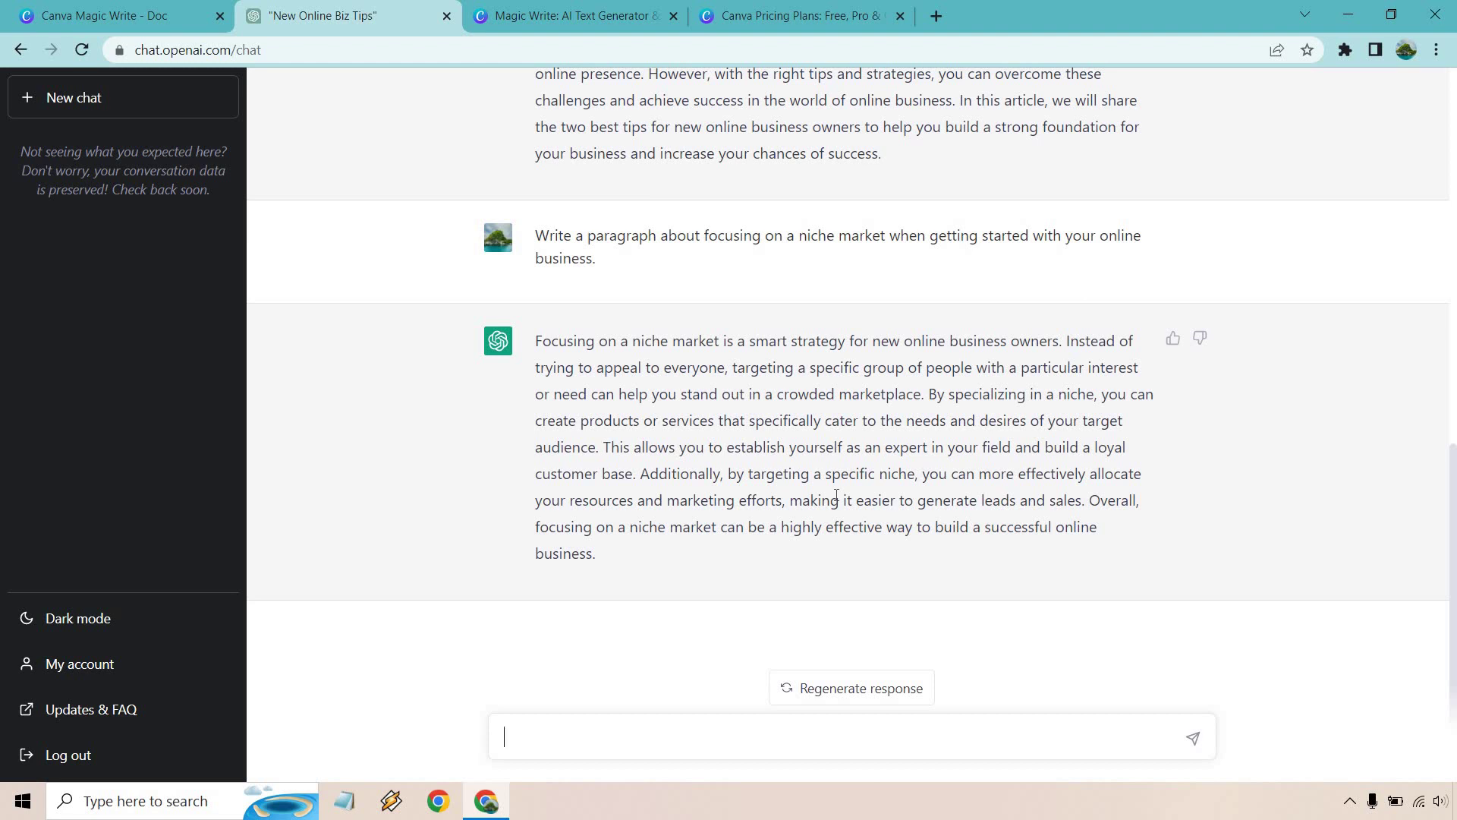
Step: Ask ChatGPT to continue writing on niche specialization and read its three-paragraph reply
text(Continue writing more about the previous paragraph. Talk about more benefits of specializing in a niche.)
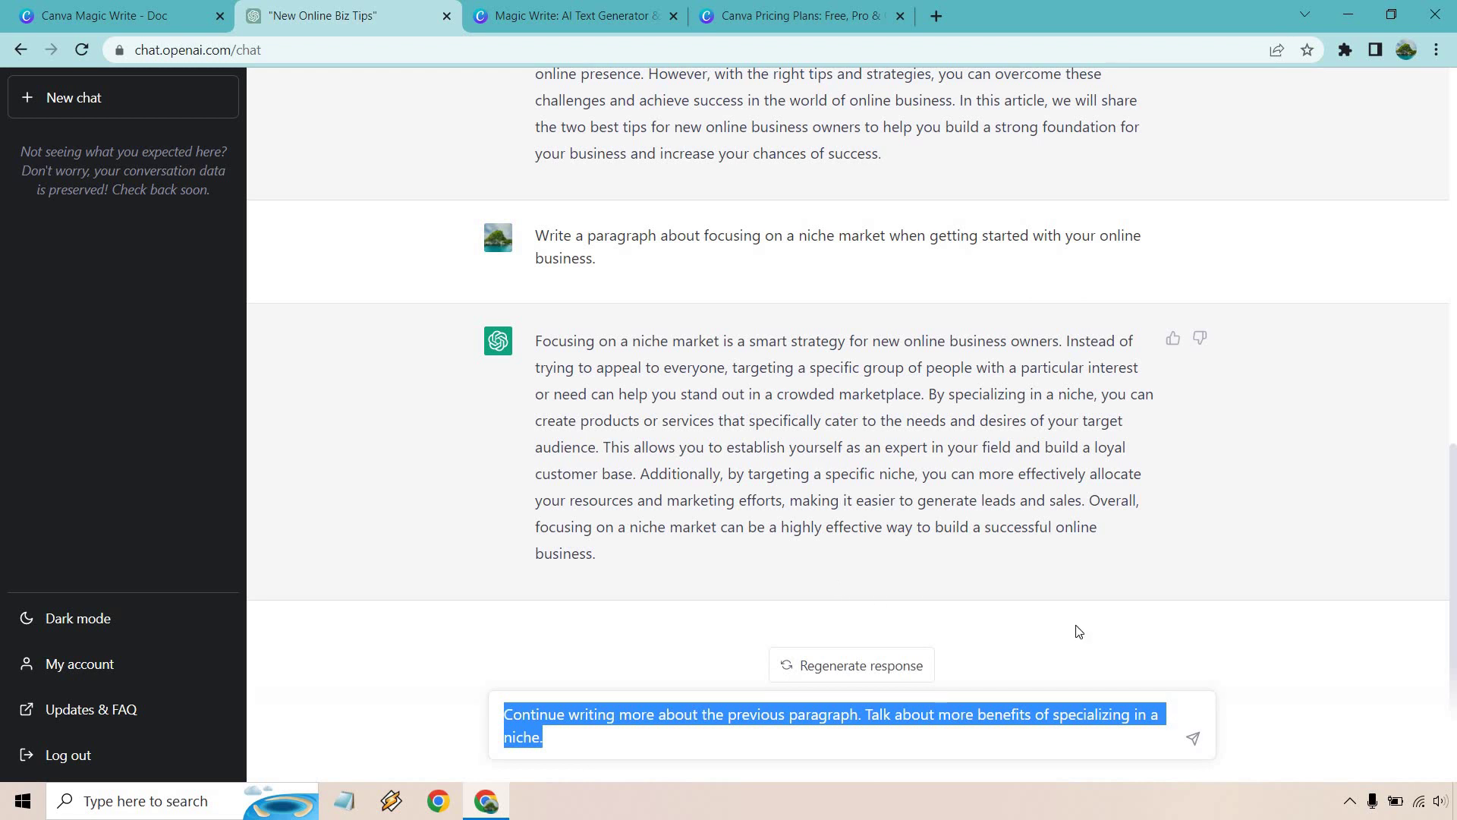
click(1011, 710)
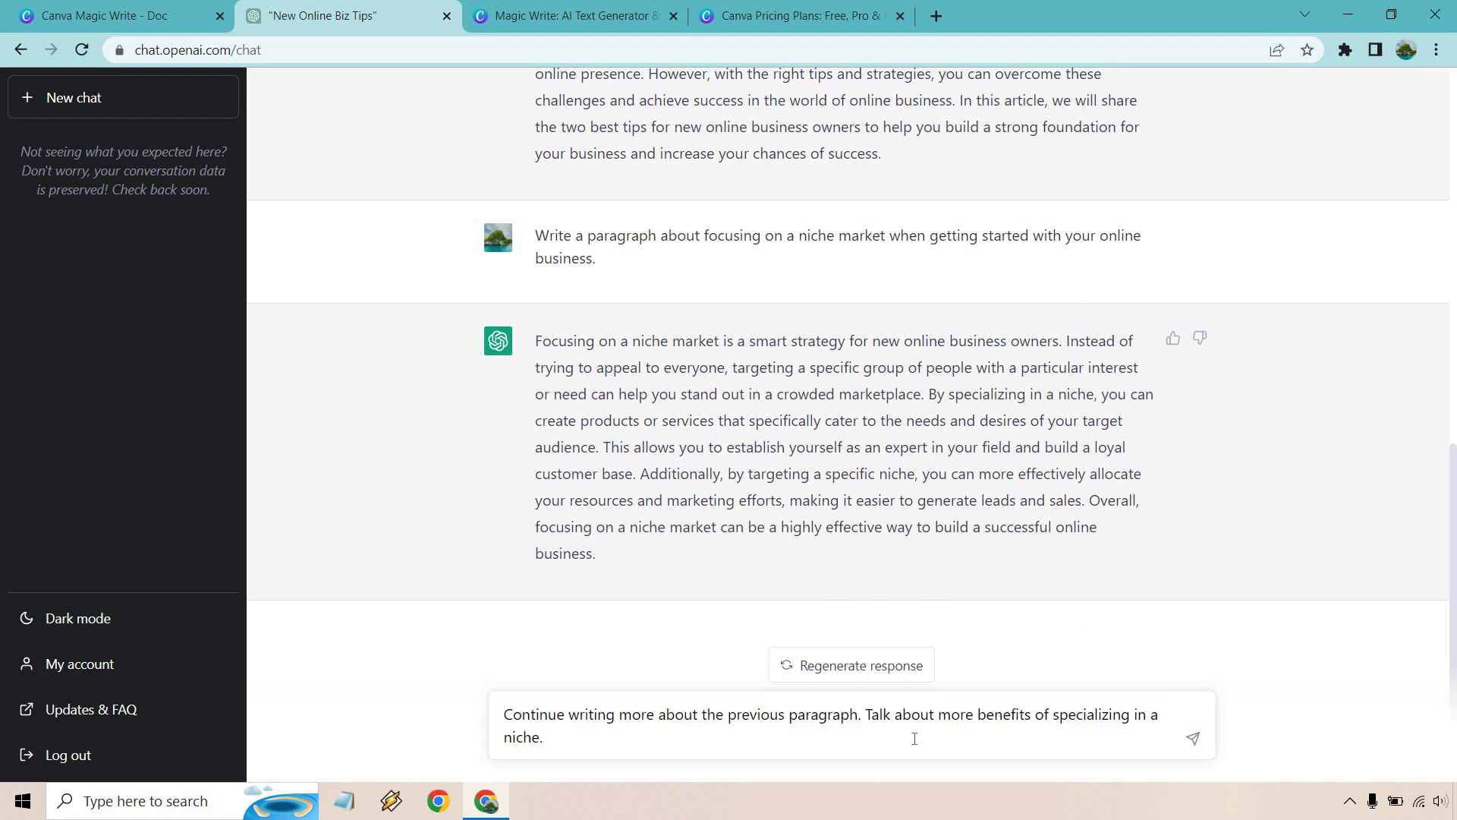
key(Return)
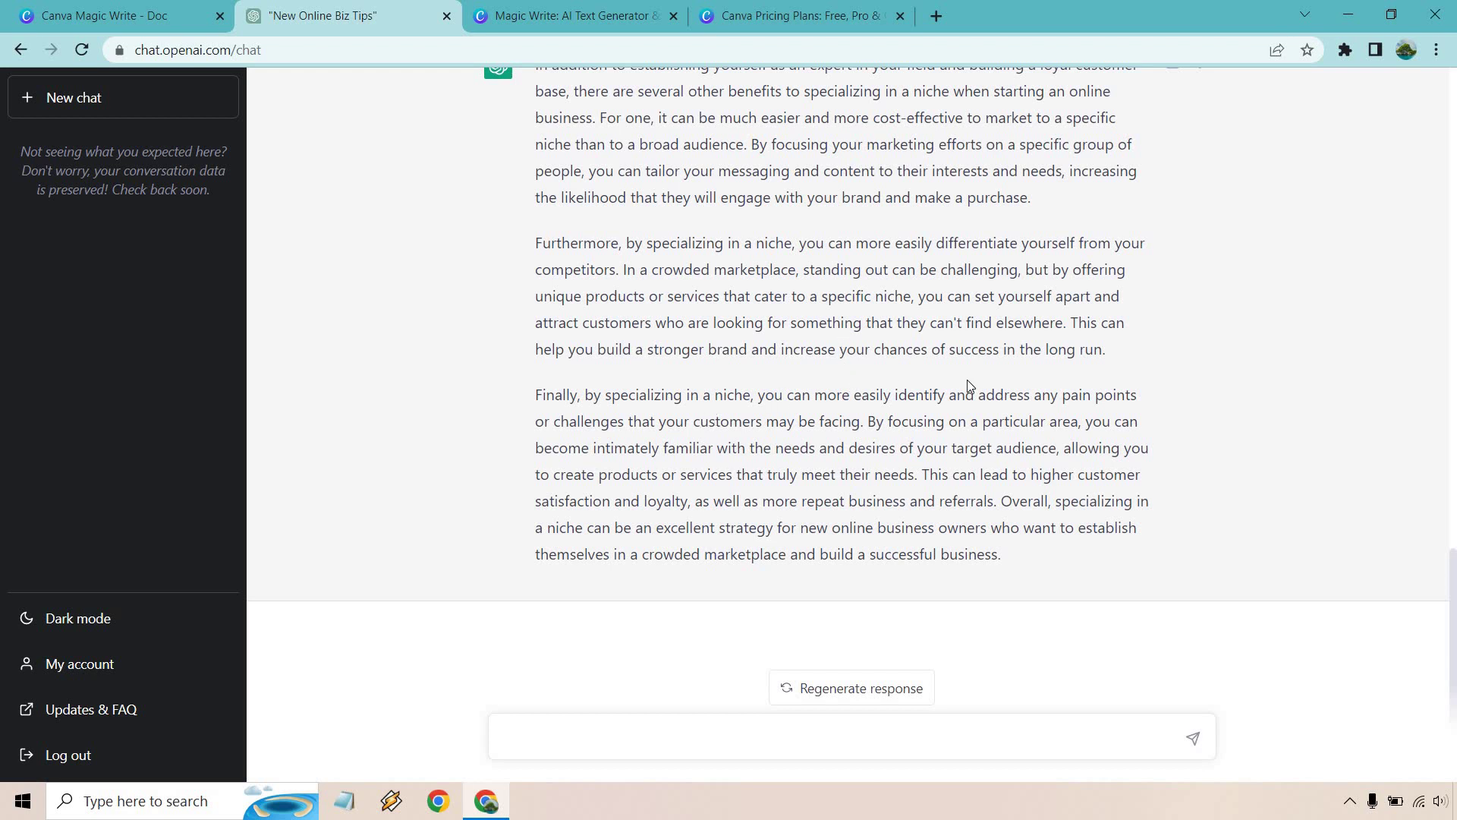
scroll(1187, 429, up, 1)
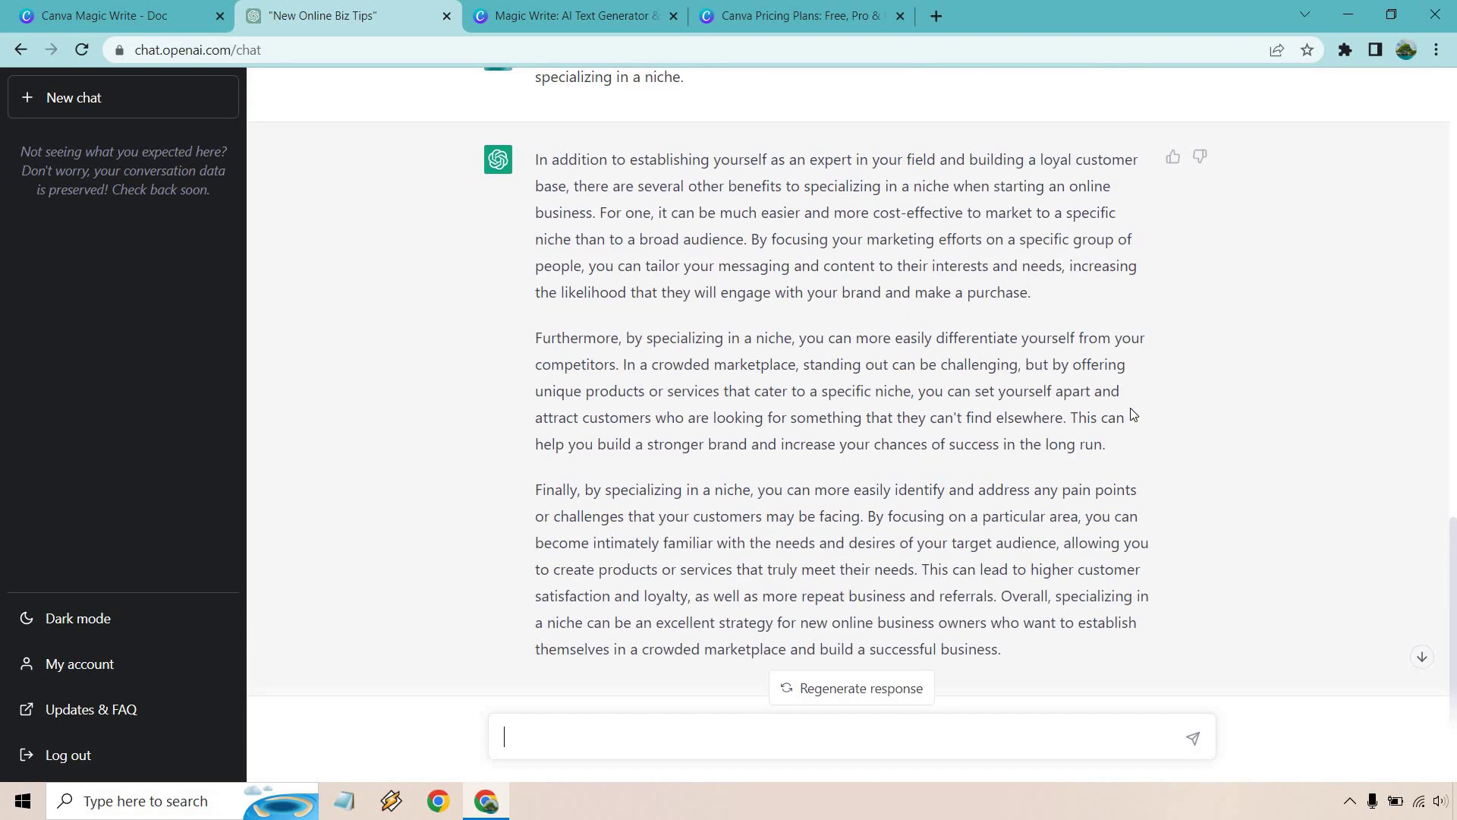
click(53, 11)
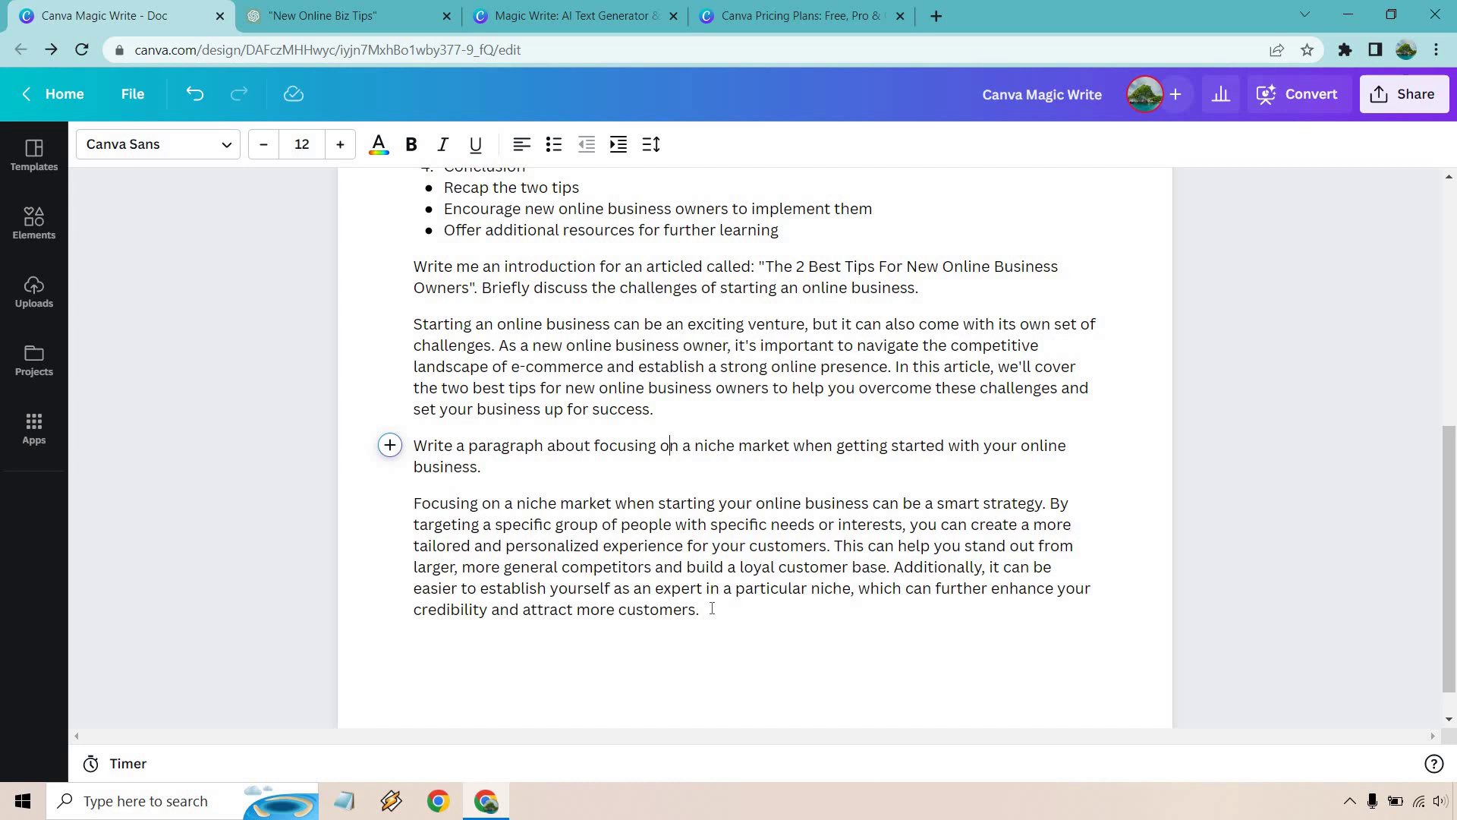
Step: Run Magic Write on the niche-market paragraph with the continue-writing prompt for more benefits
drag(699, 609, 398, 512)
click(392, 504)
click(569, 572)
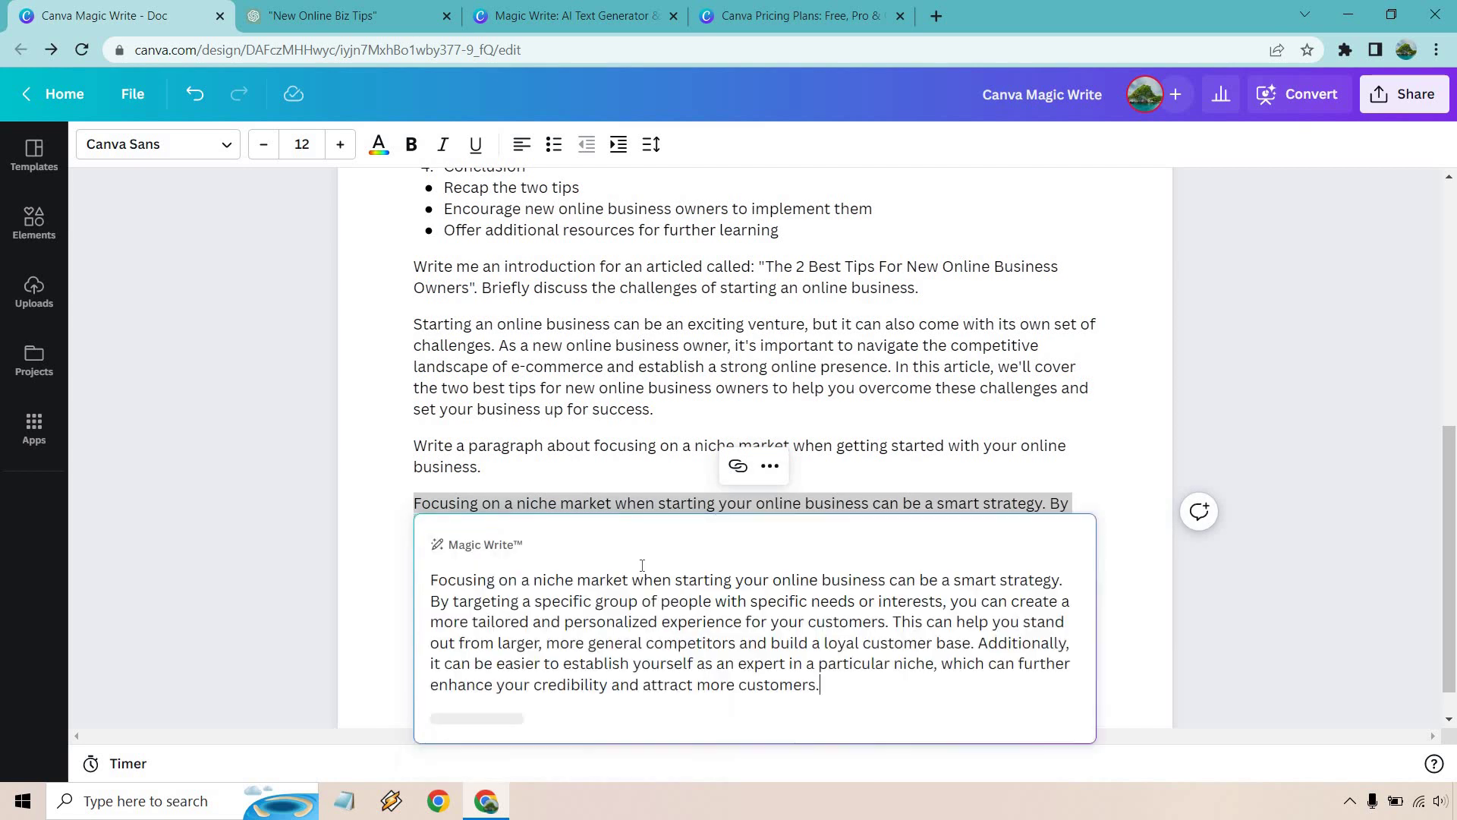
text(Continue writing more about the previous paragraph. Talk about more benefits of specializing in a niche.)
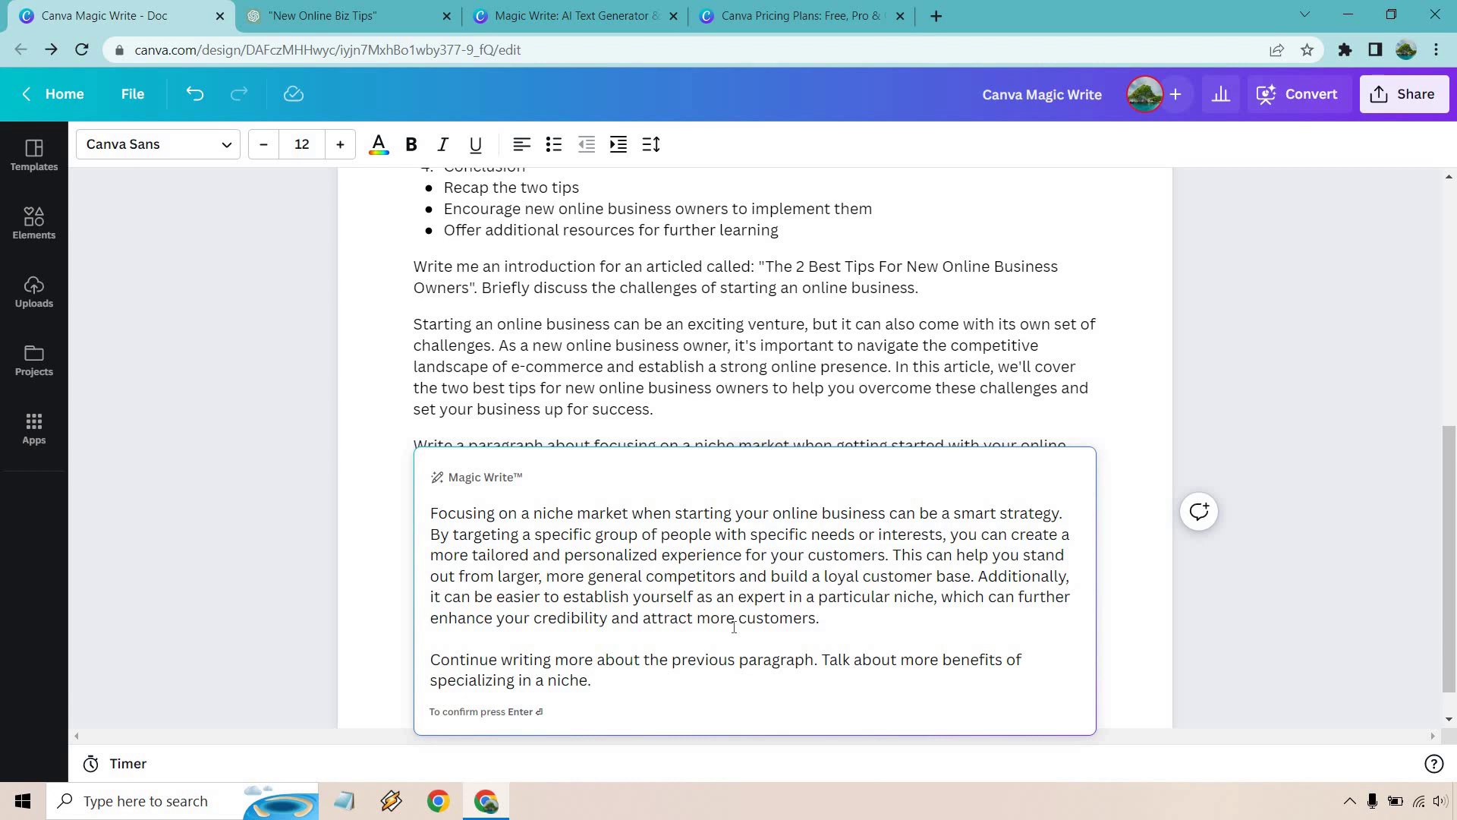
key(Return)
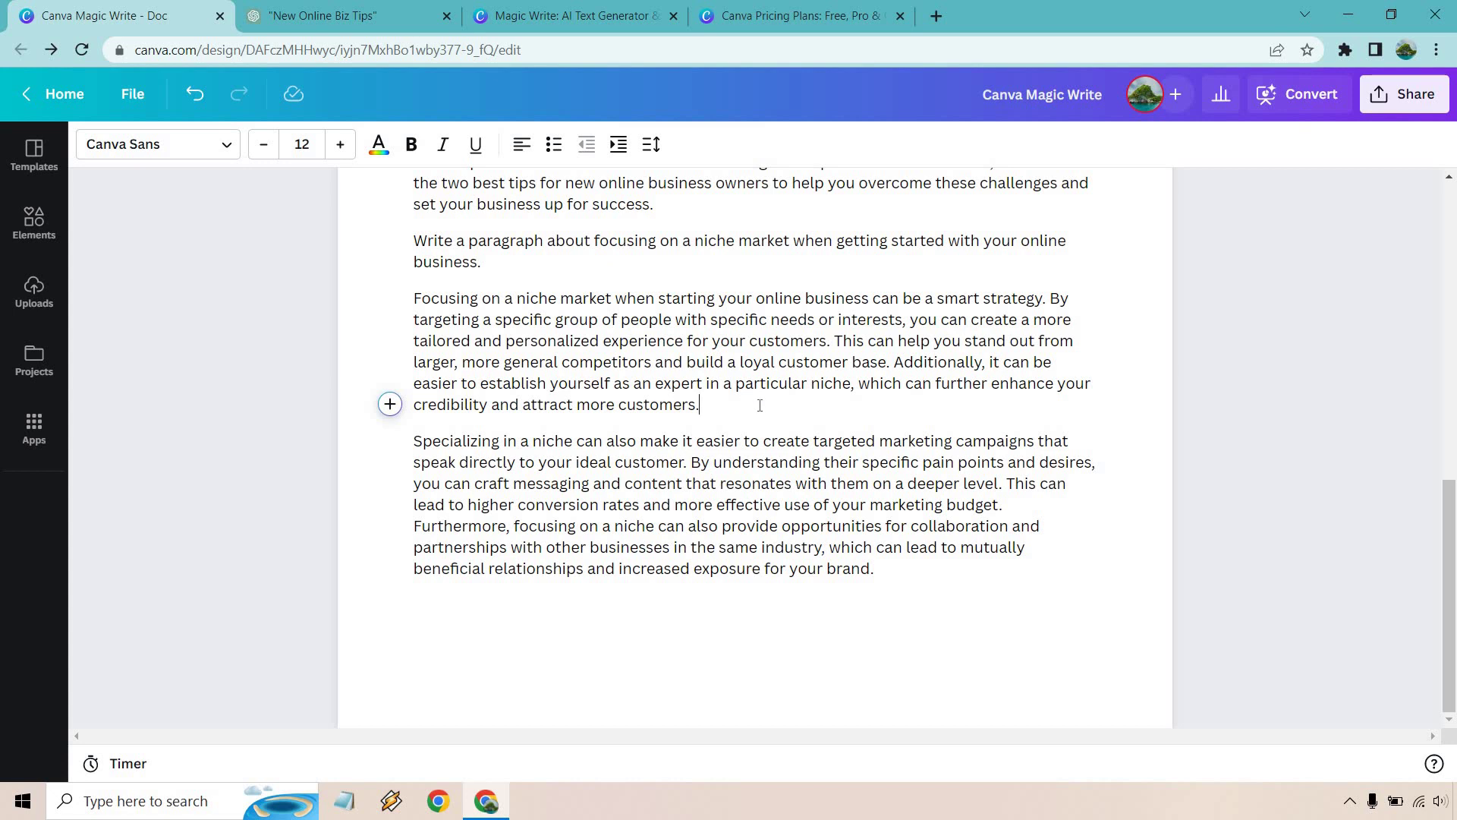
click(901, 572)
click(312, 15)
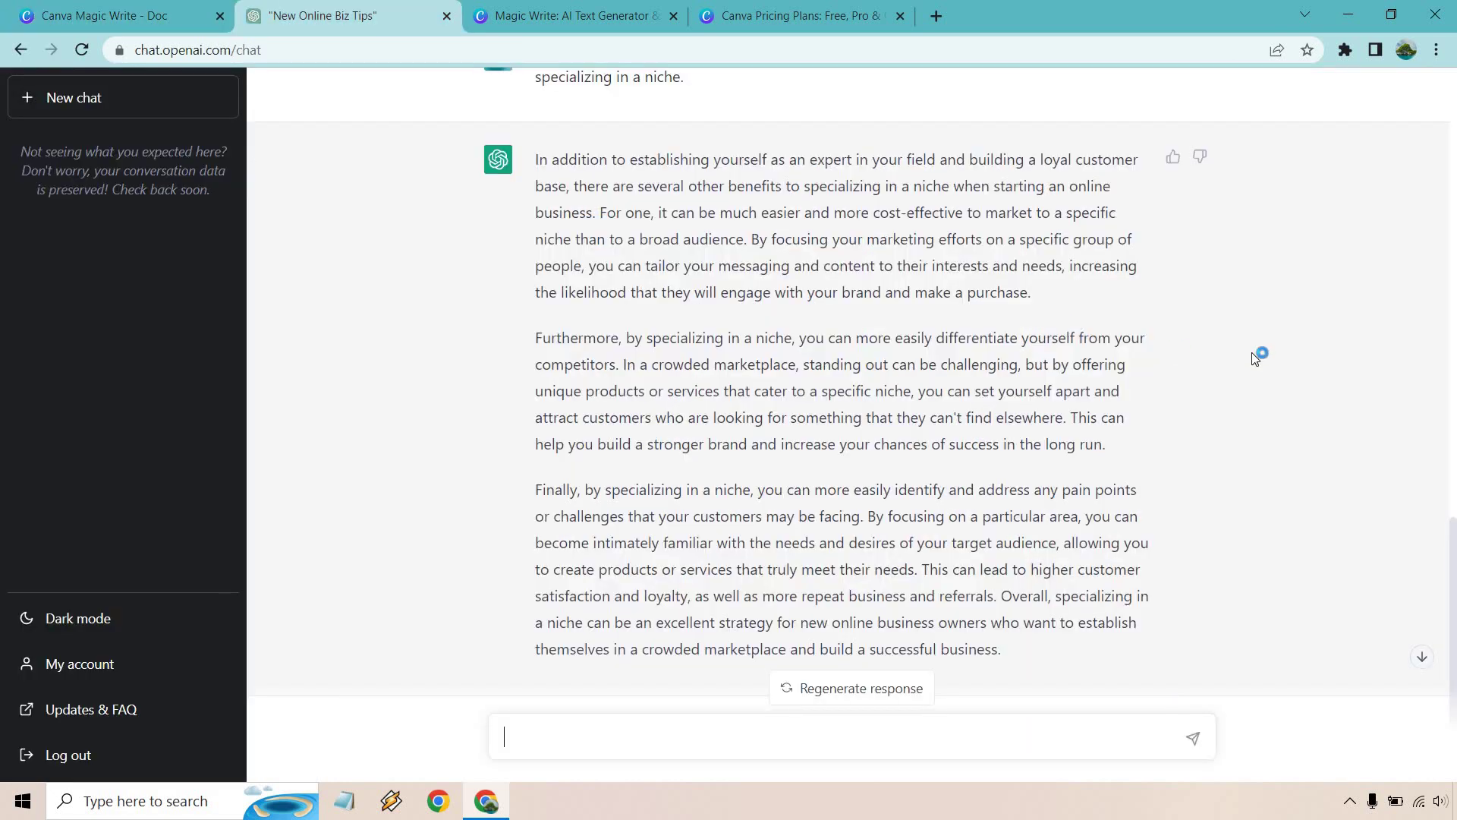
scroll(1264, 357, down, 1)
scroll(1263, 357, up, 1)
scroll(966, 530, up, 7)
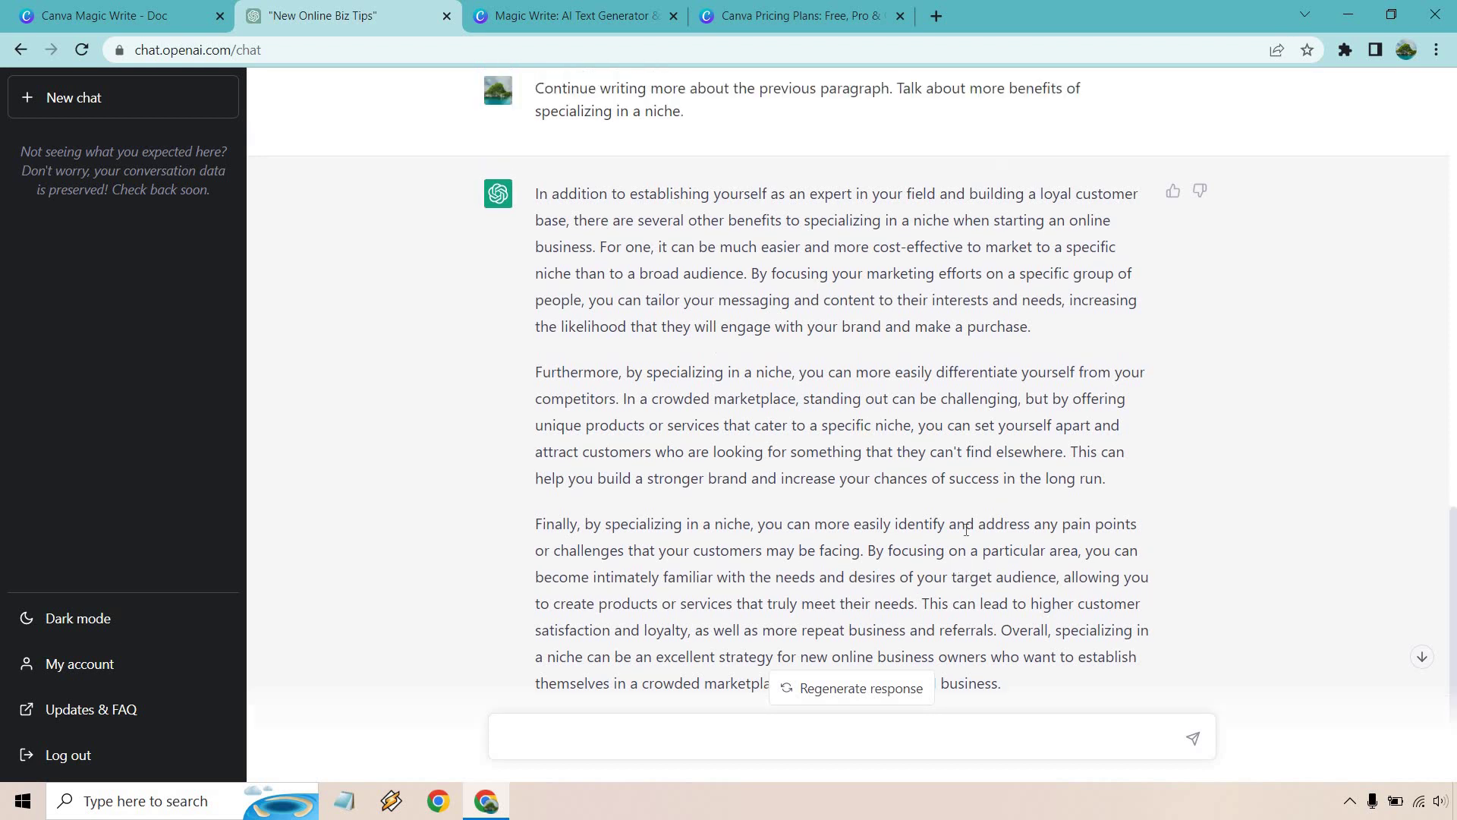
scroll(964, 526, down, 8)
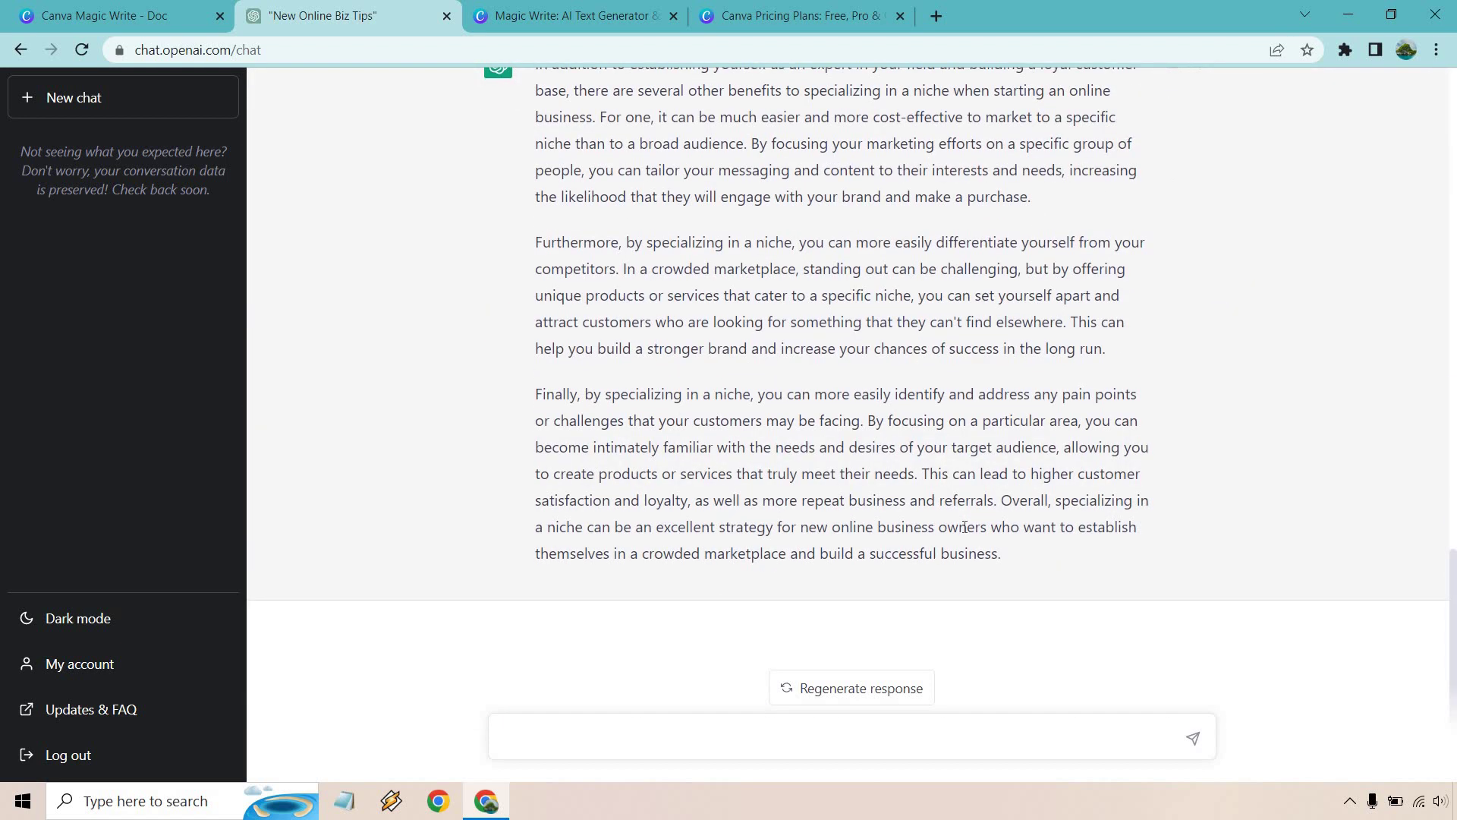
scroll(964, 527, up, 2)
click(102, 15)
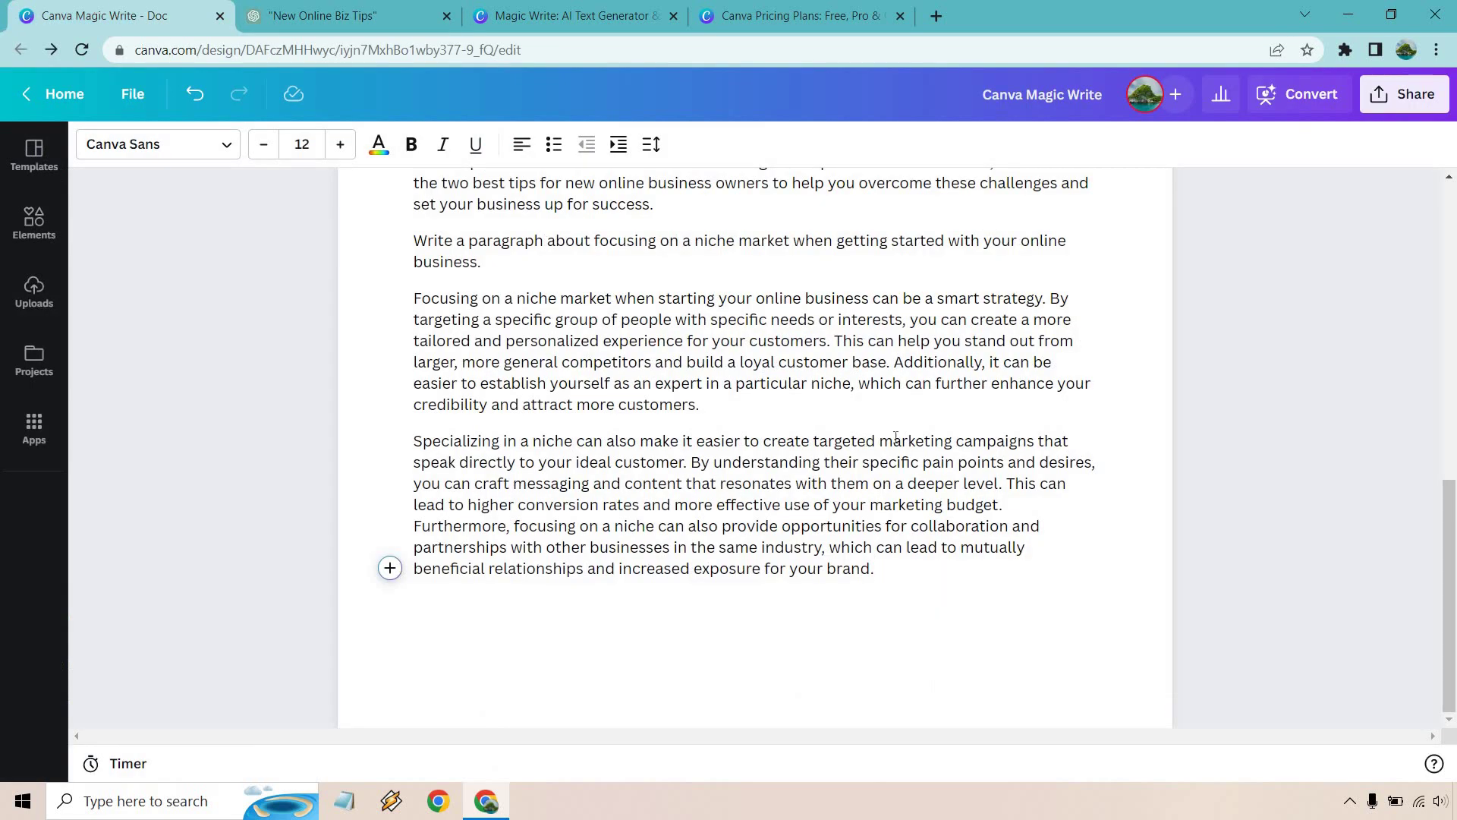
scroll(895, 438, up, 8)
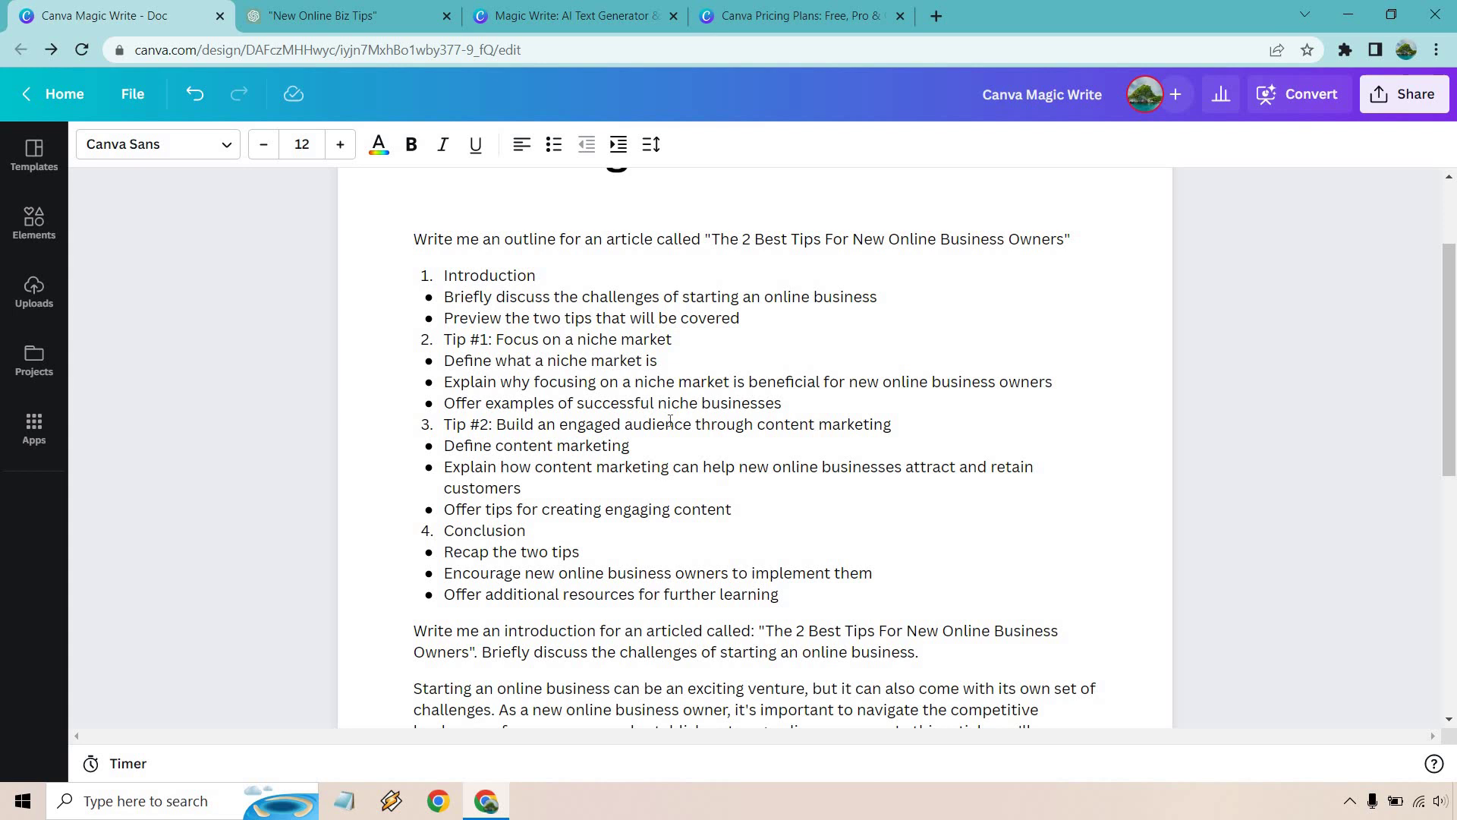
scroll(854, 440, down, 5)
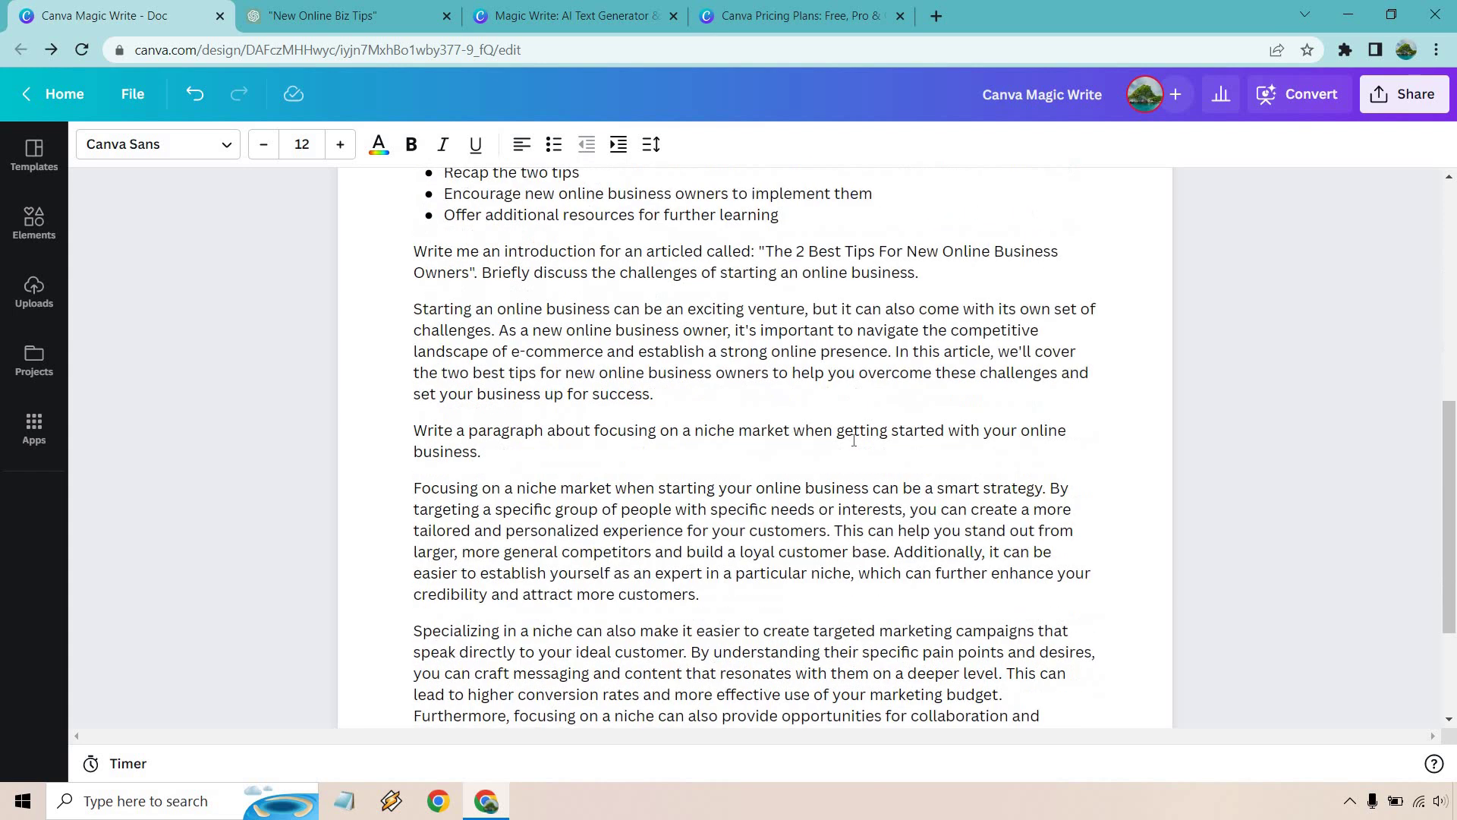
scroll(850, 439, down, 1)
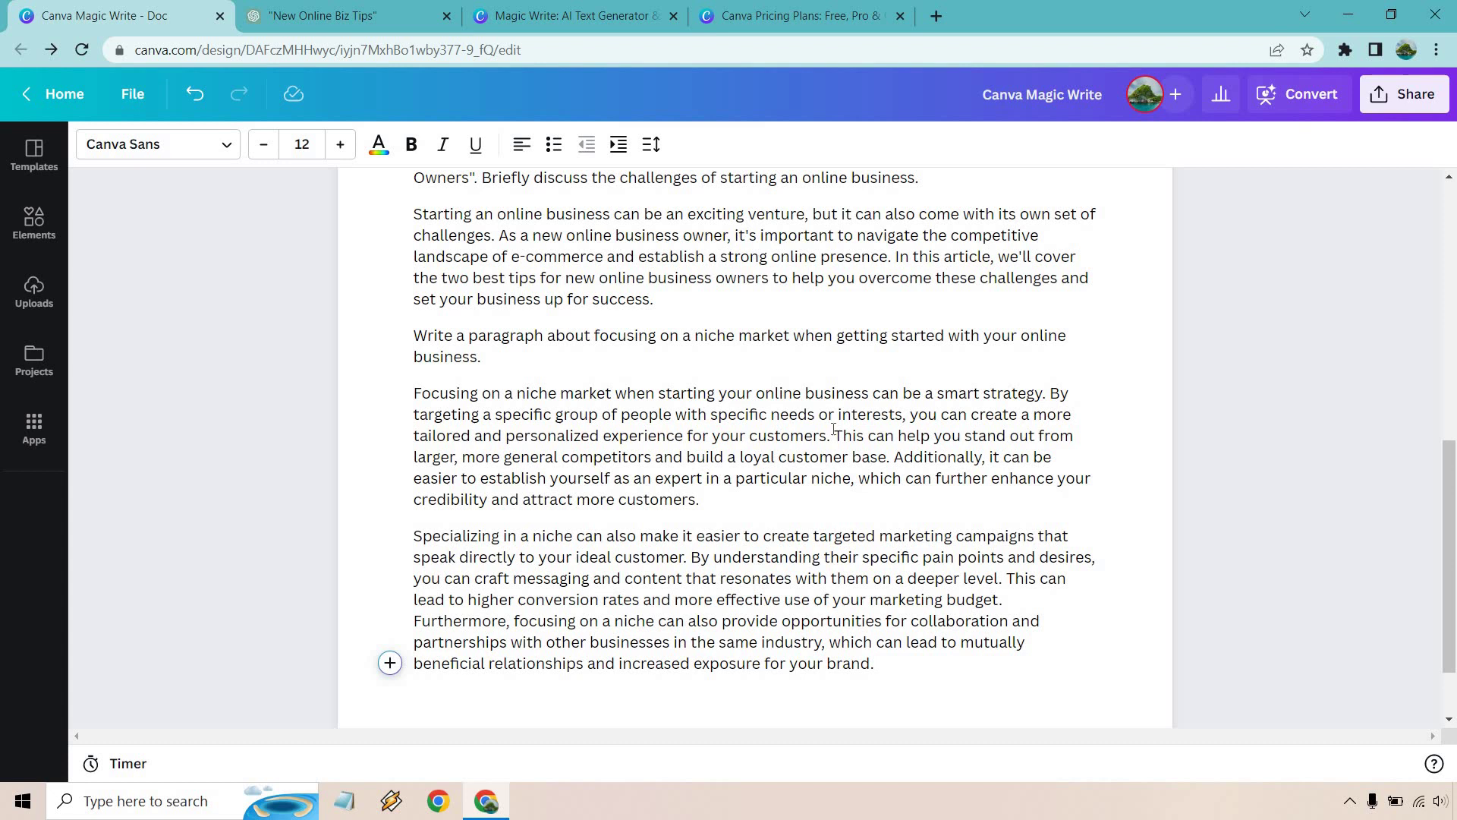
Step: In ChatGPT, view the account's ChatGPT Plus plan (USD $20/mo), then close the details
click(326, 16)
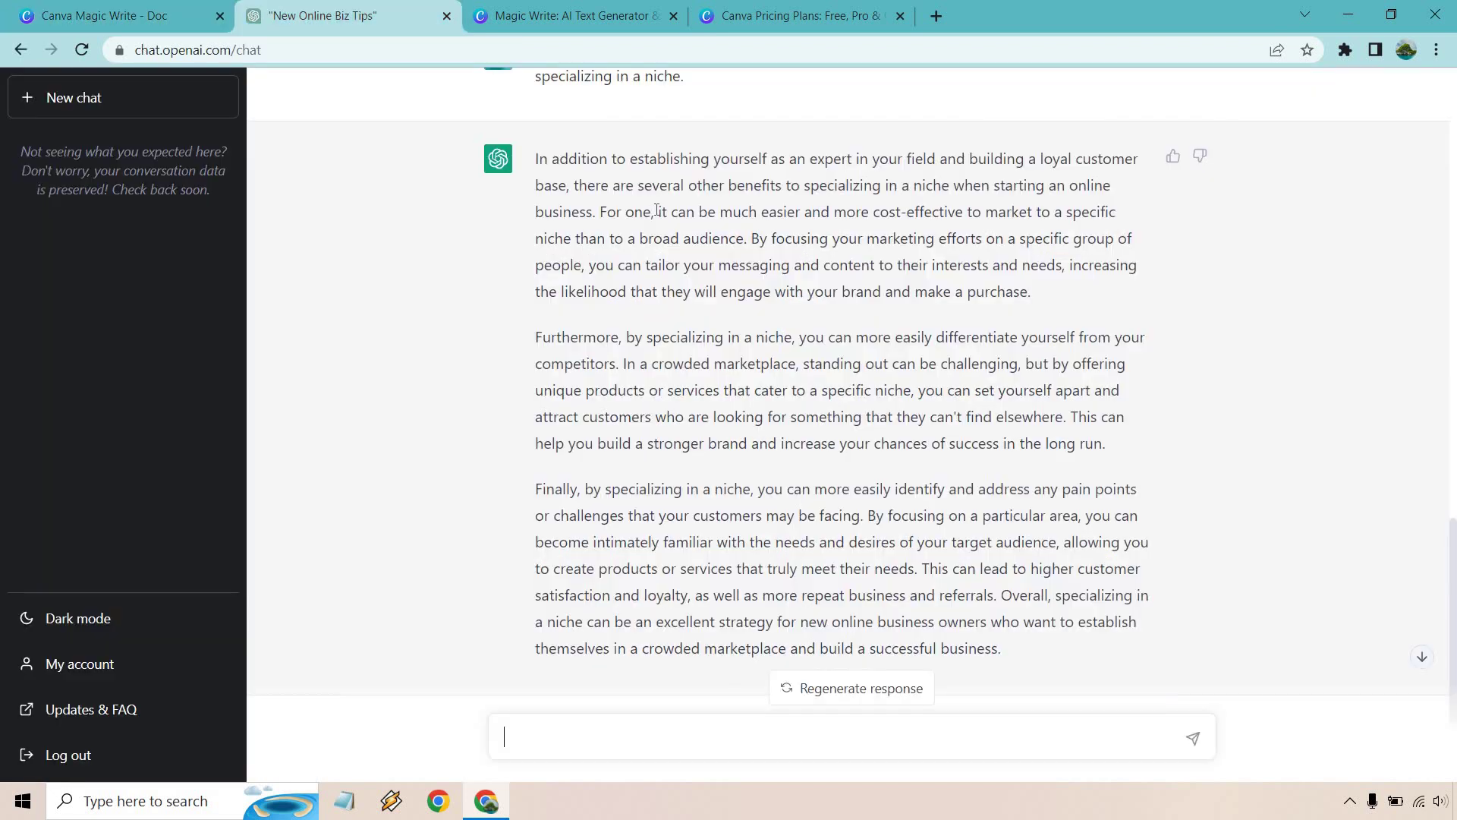
scroll(974, 410, up, 15)
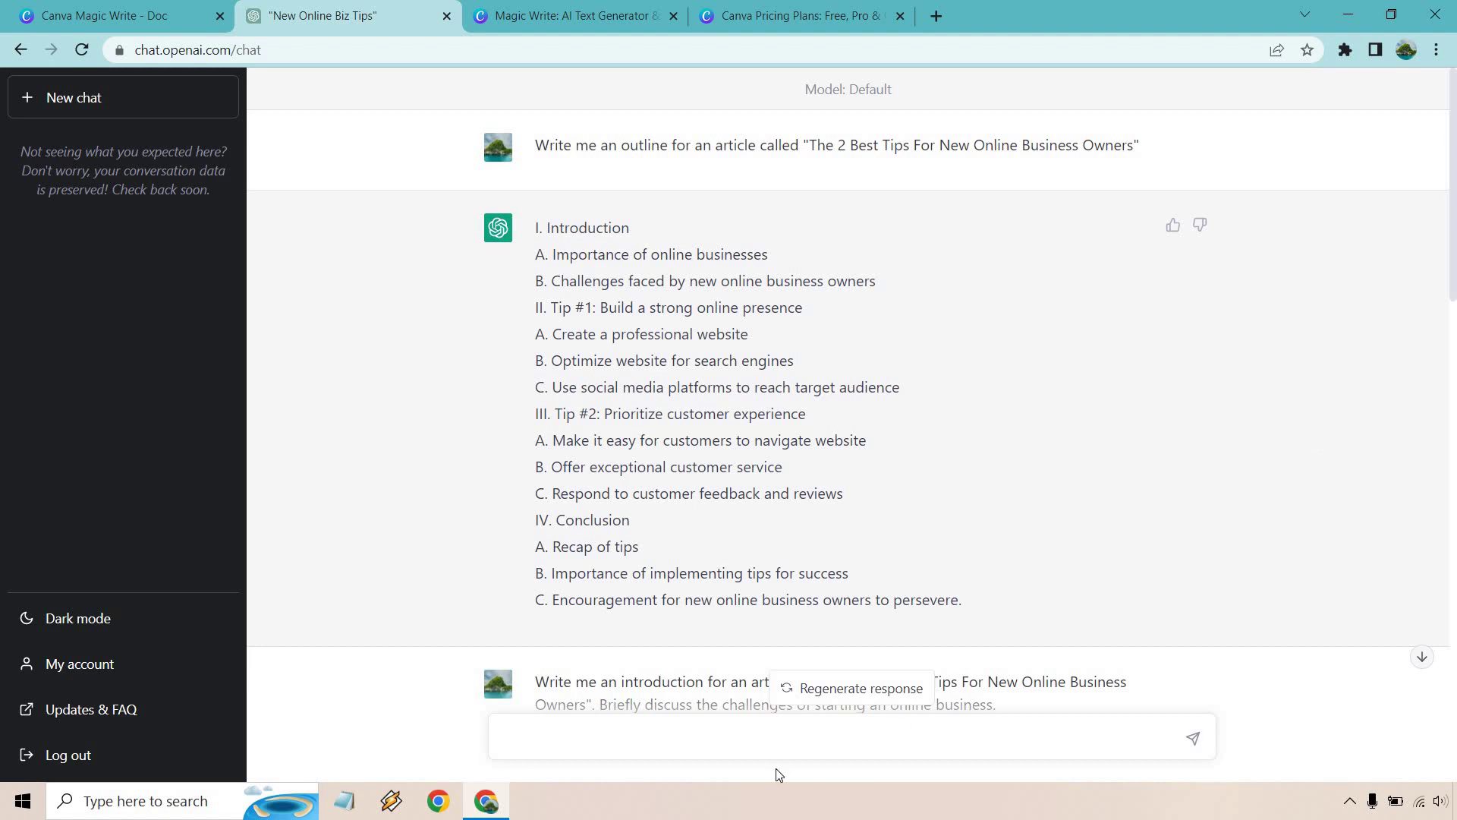
click(126, 665)
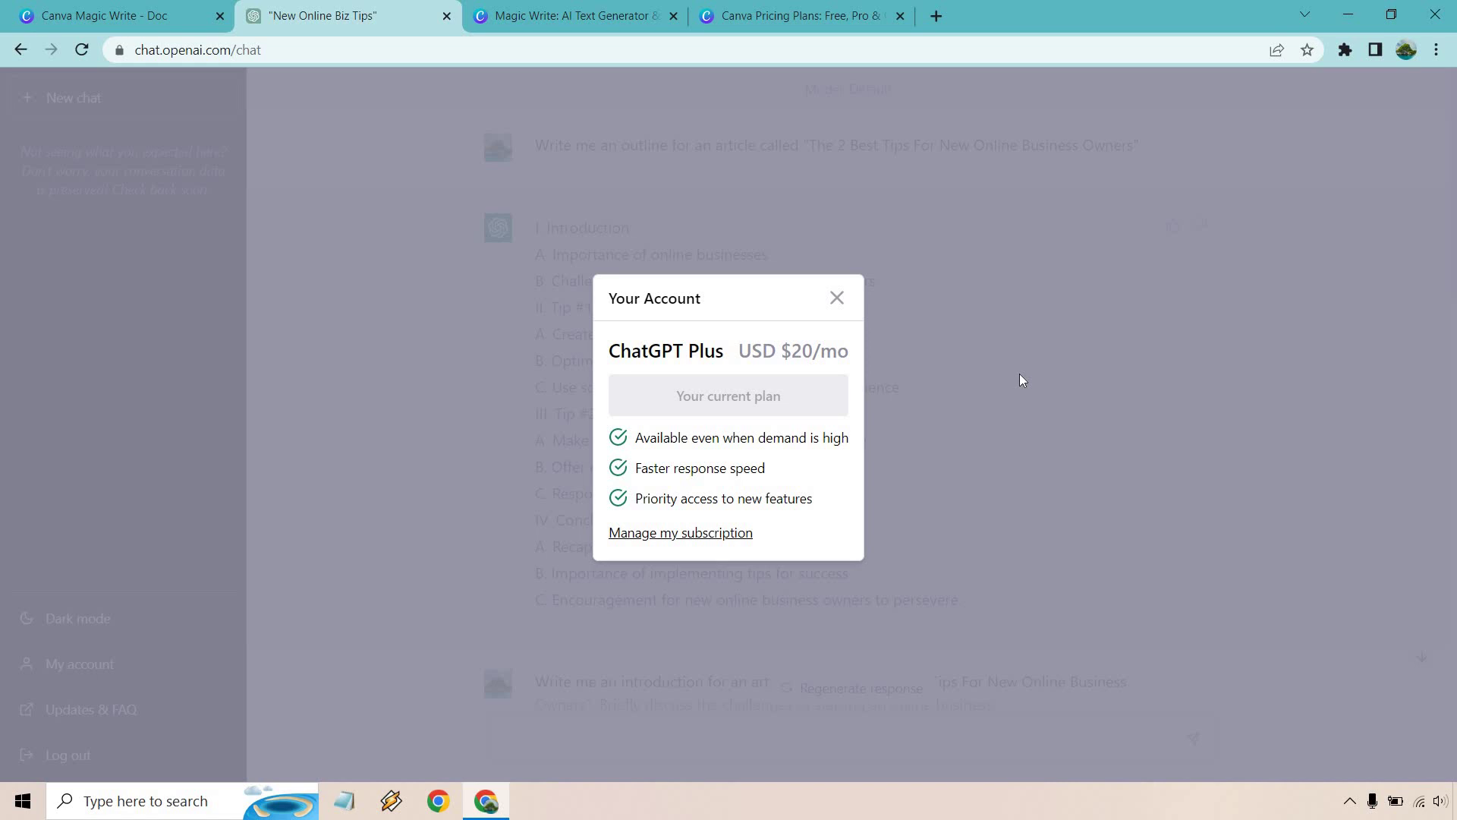
click(839, 300)
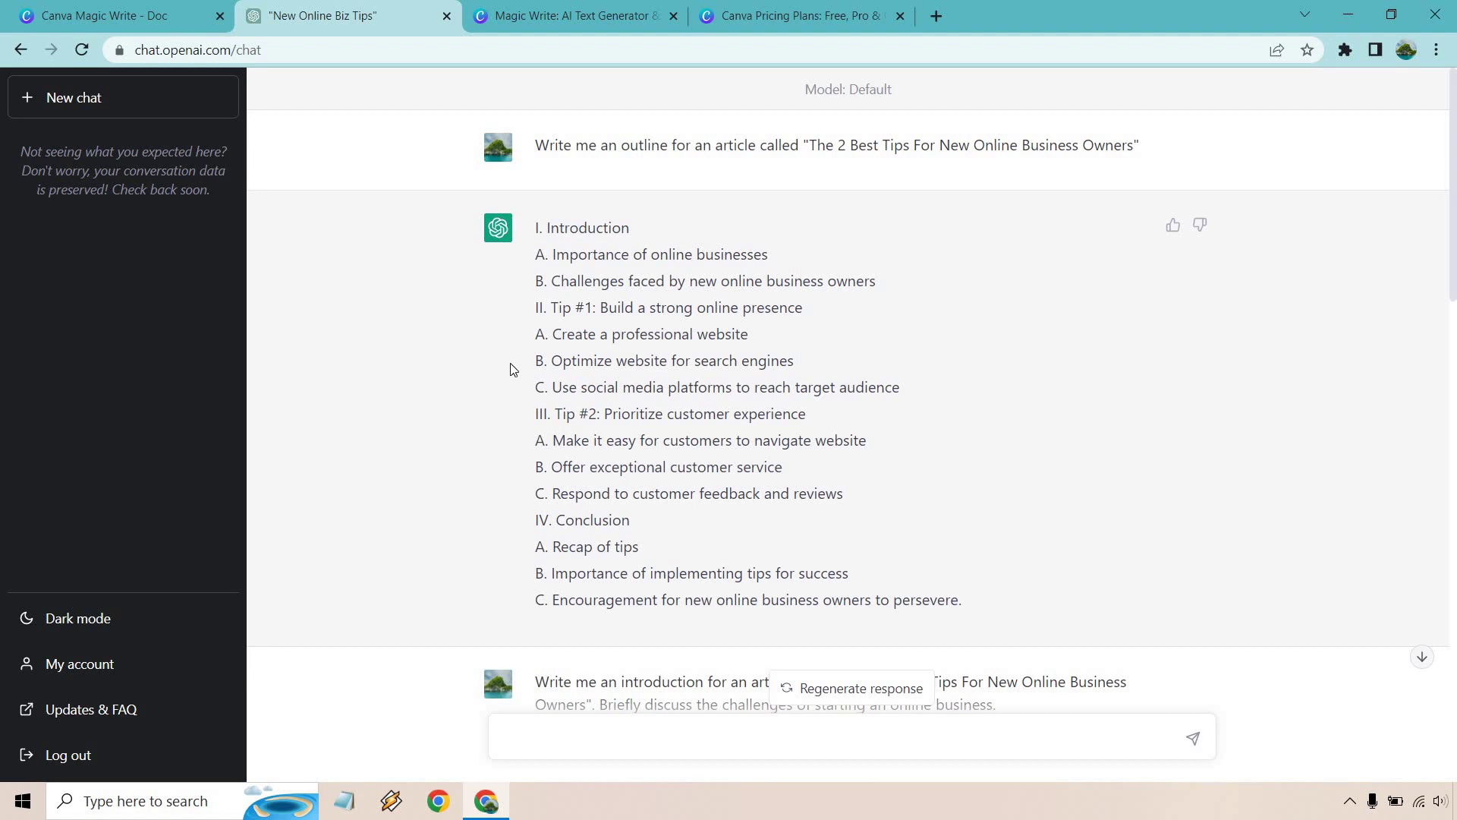
Step: Return to the top of the Canva doc and place the caret after the 'Canva Magic Write' title
click(151, 6)
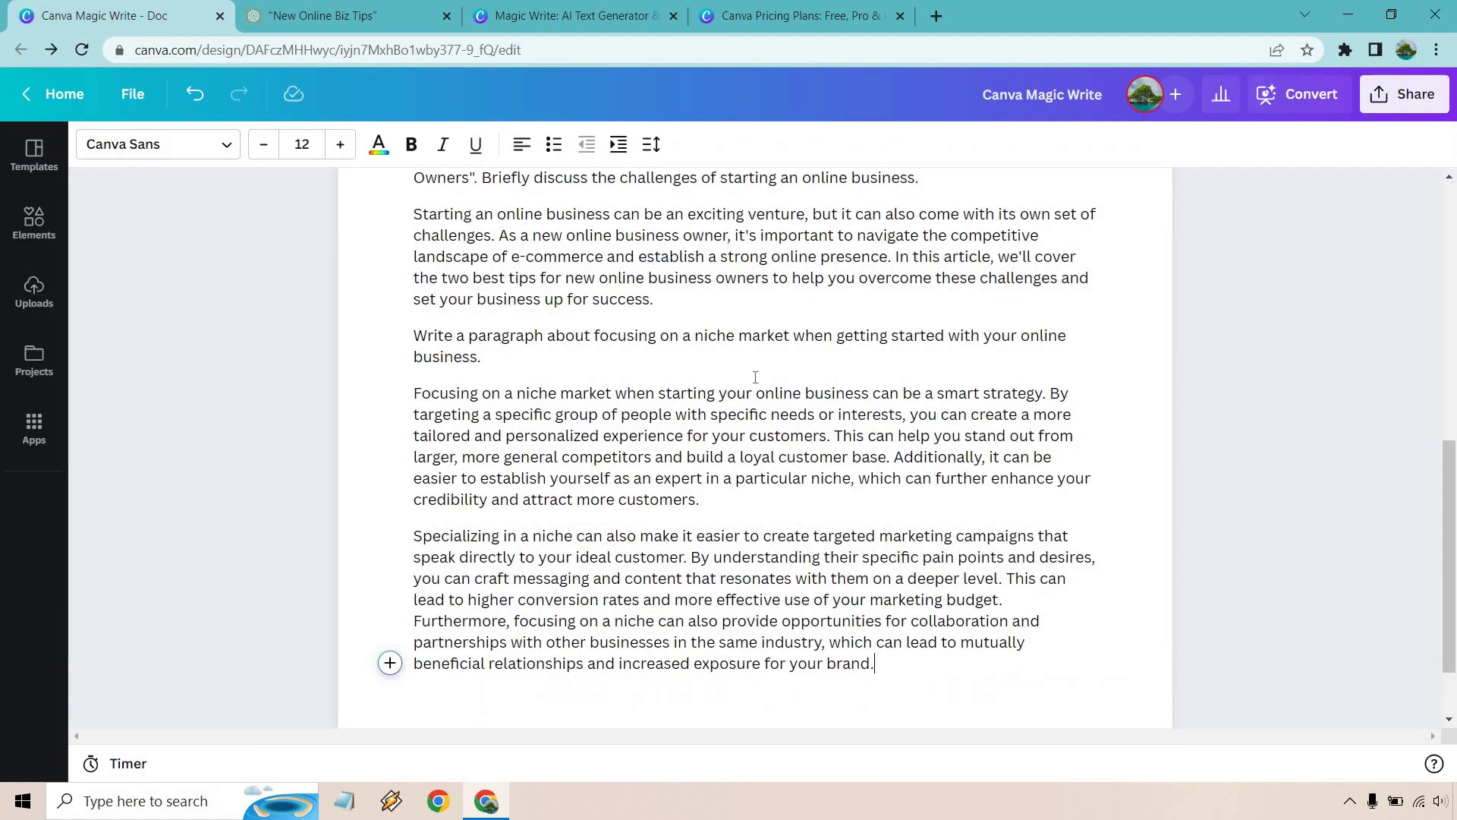
scroll(759, 387, up, 10)
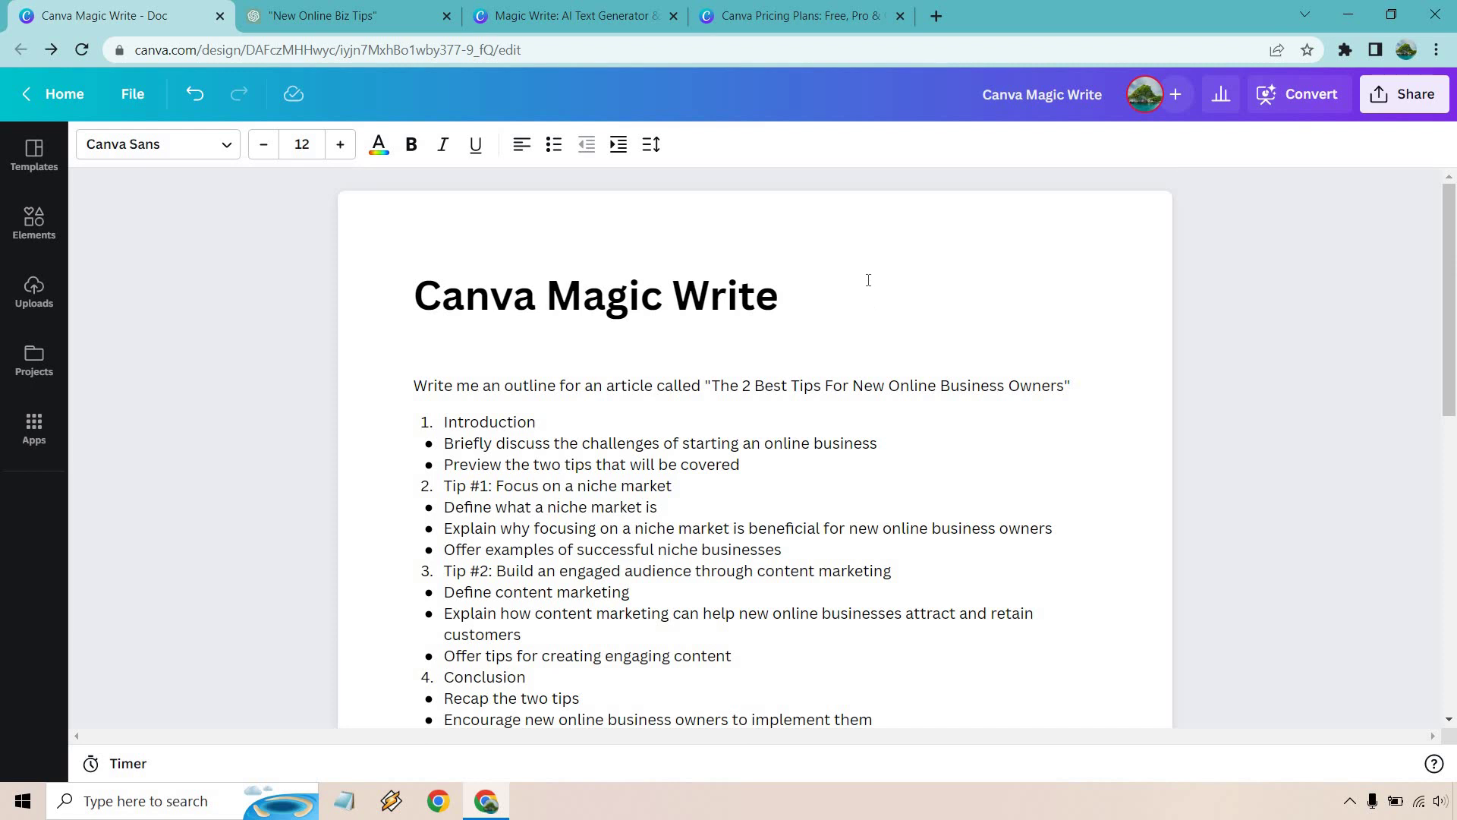
click(867, 274)
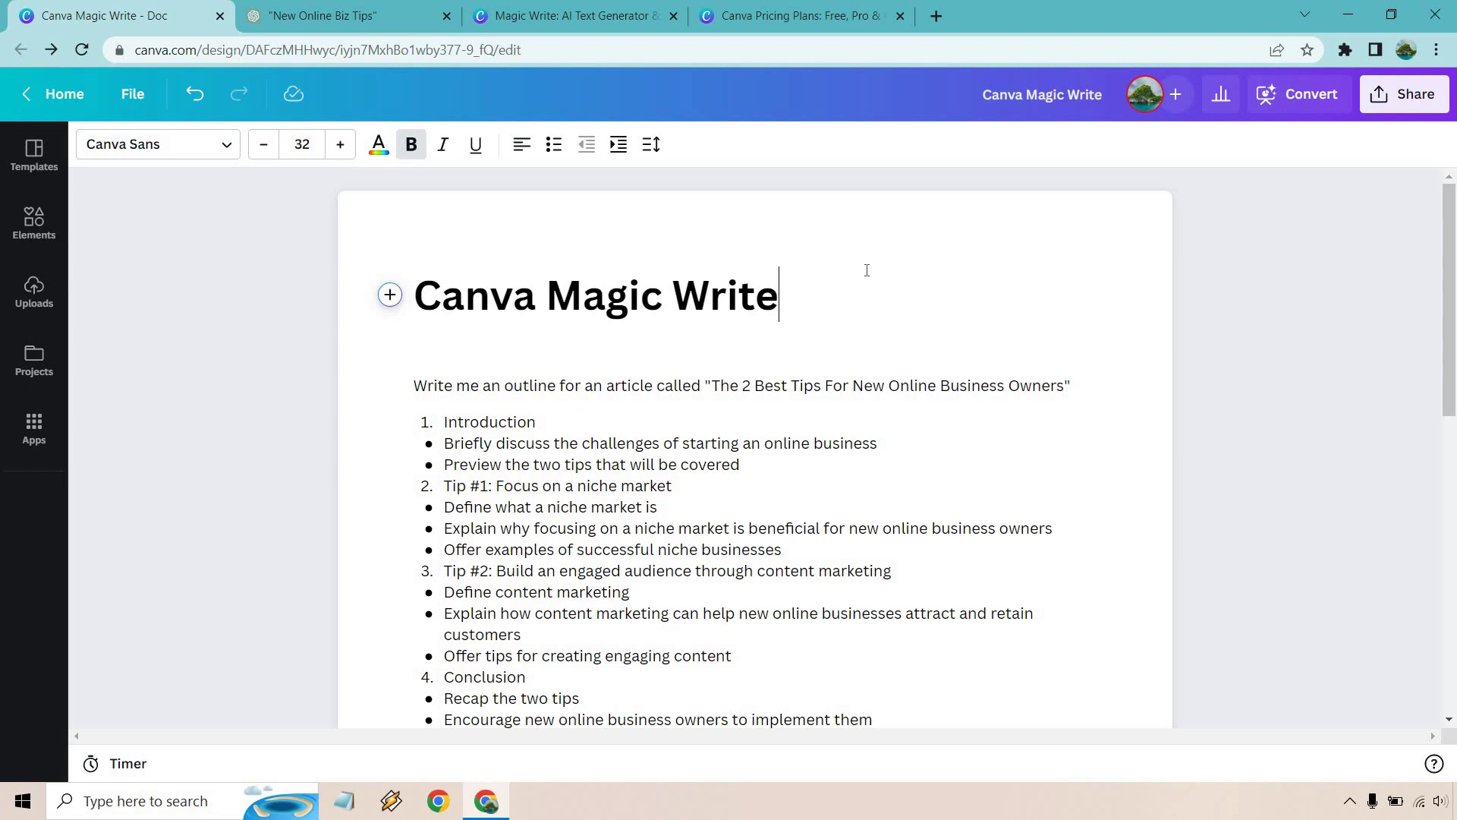
Step: Show the Canva pricing plans: Free $0.00, Pro $12.99, Teams $14.99 per month
click(799, 9)
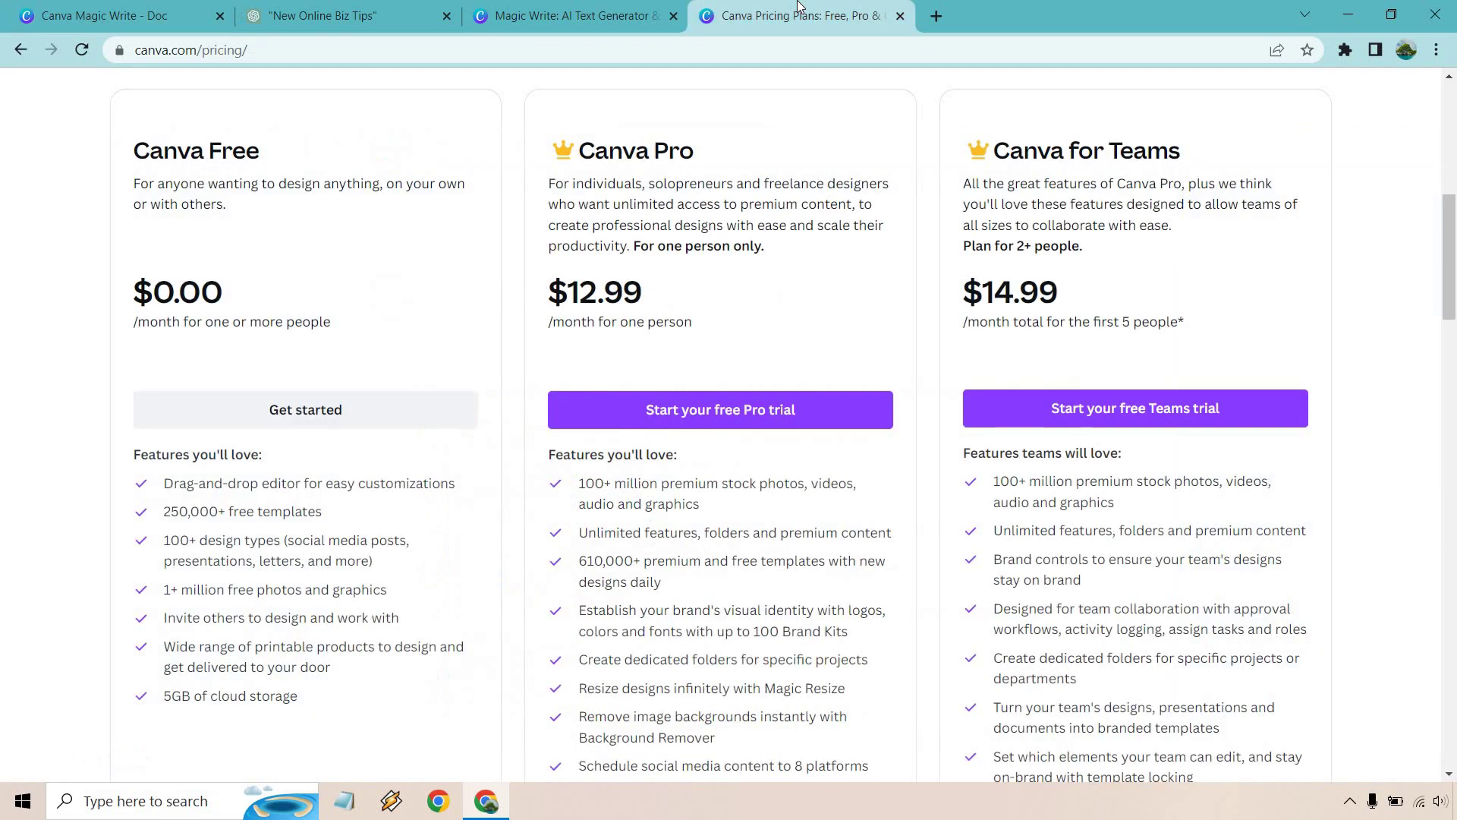